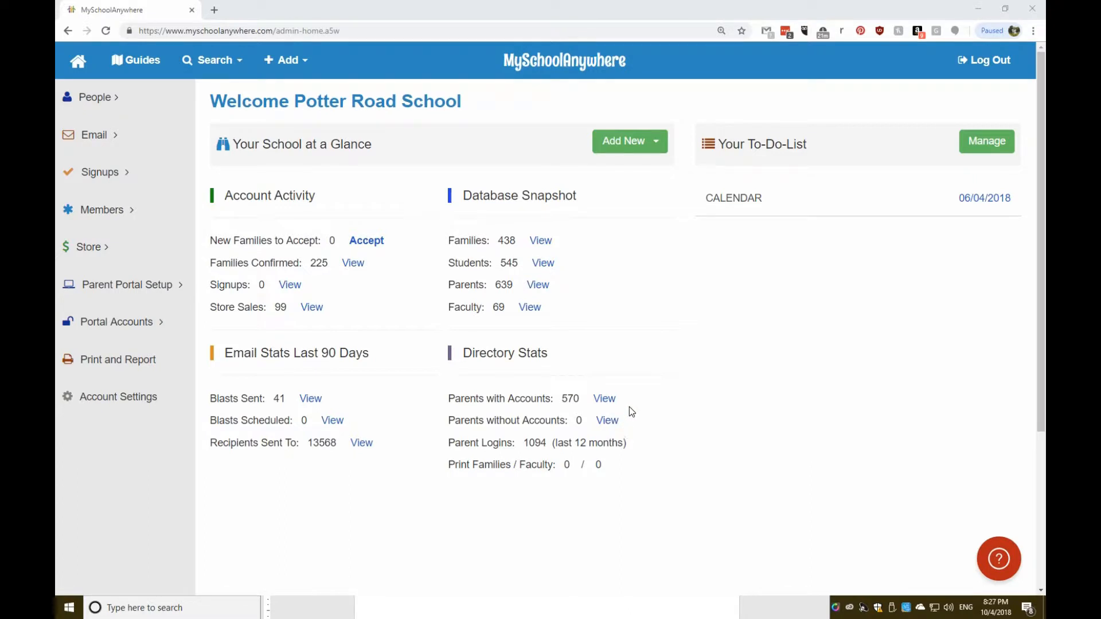
Start a new blank email from the Email section of the sidebar, opening Compose an Email.
click(75, 139)
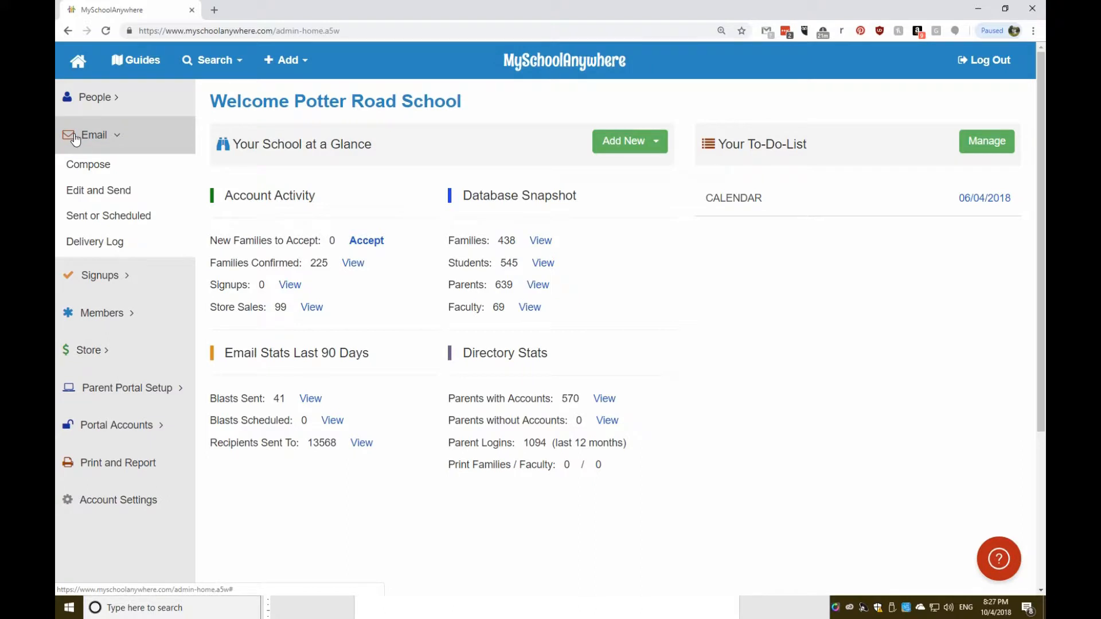
click(94, 172)
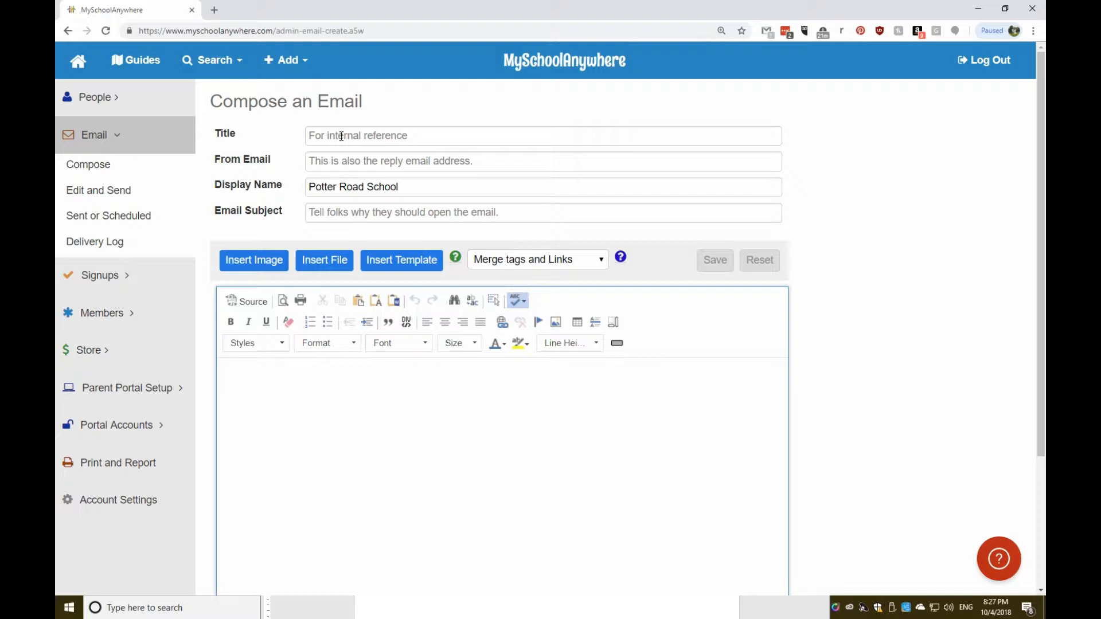
Title the email 'MSA Test Email' and enter the organisation's sender e-mail address.
click(342, 136)
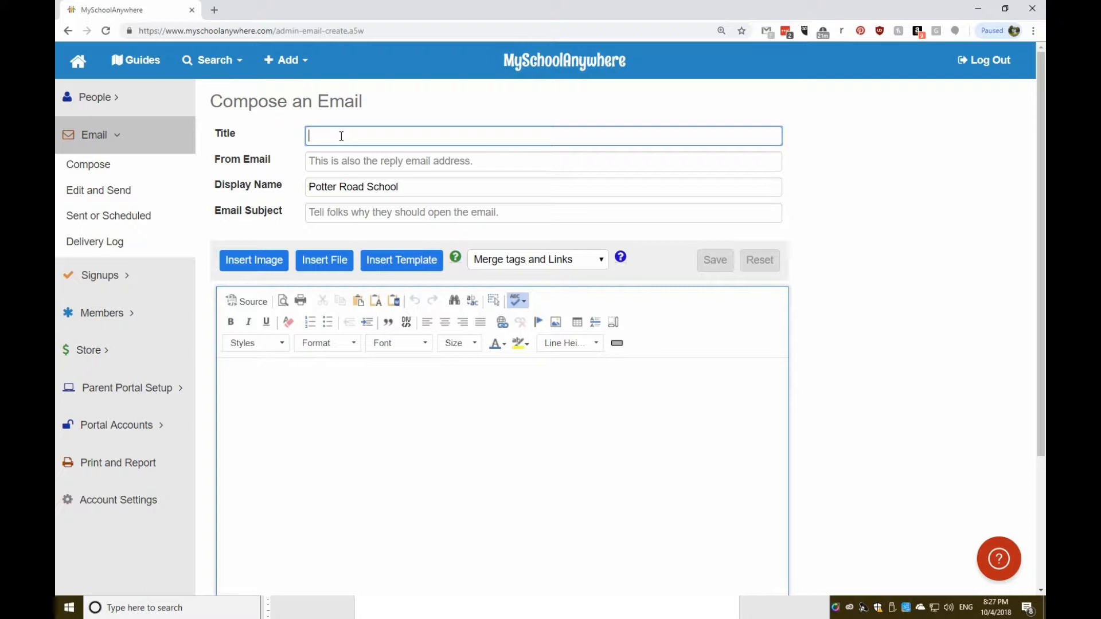
text(MSA Test Ea)
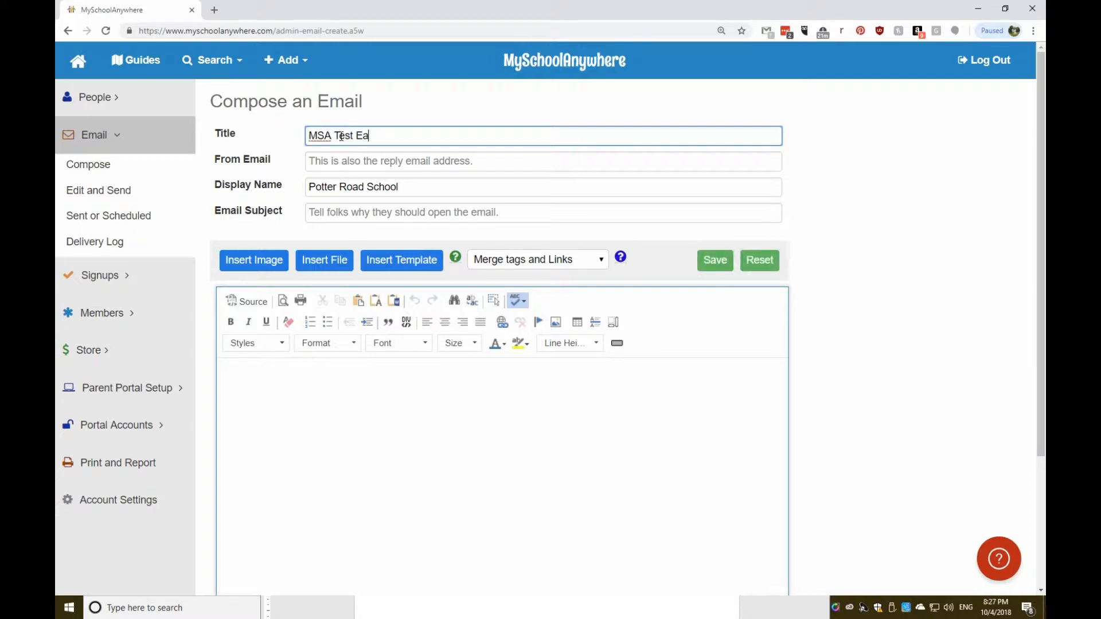
key(BackSpace)
text(mail)
click(399, 161)
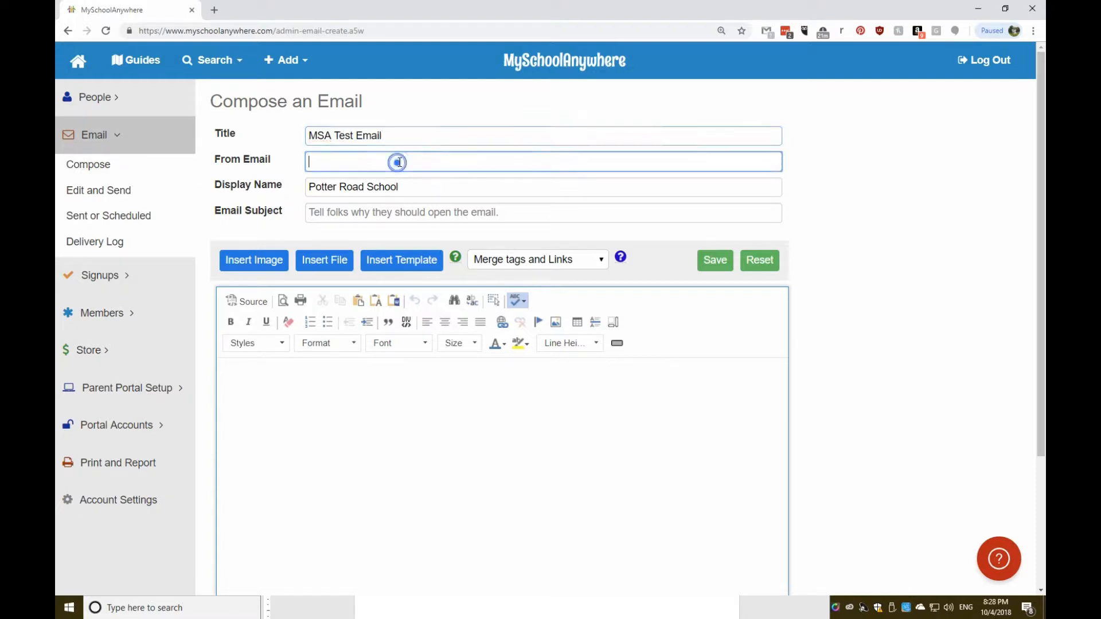
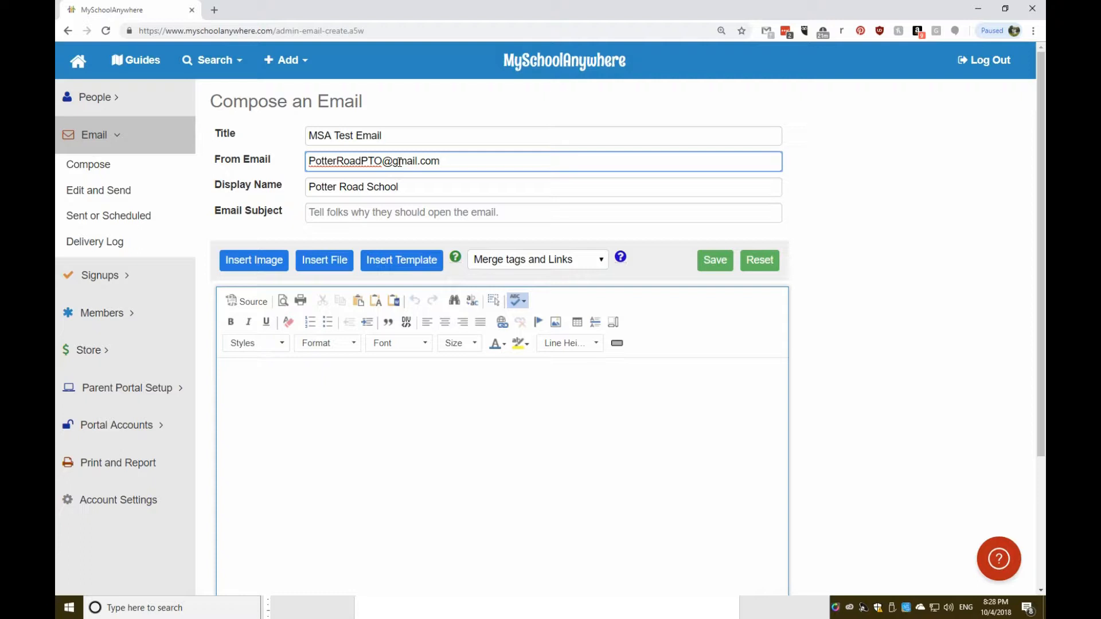
click(443, 161)
Change the display name to Potter Road PTO and set the subject 'This is a test...'.
click(413, 188)
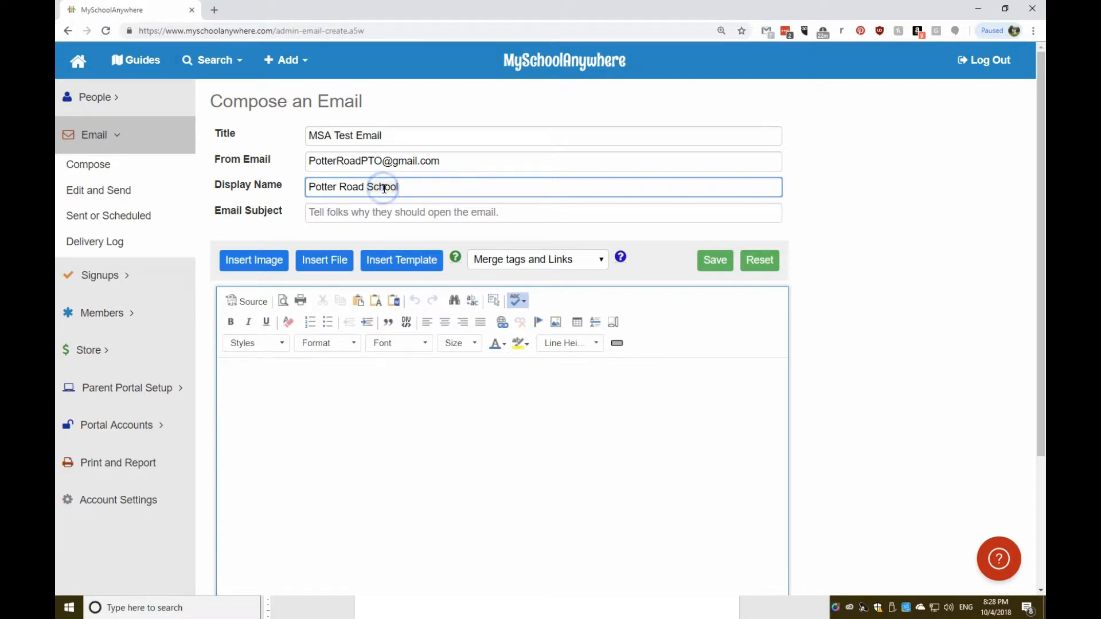
key(ctrl+BackSpace)
text(PTO)
click(353, 216)
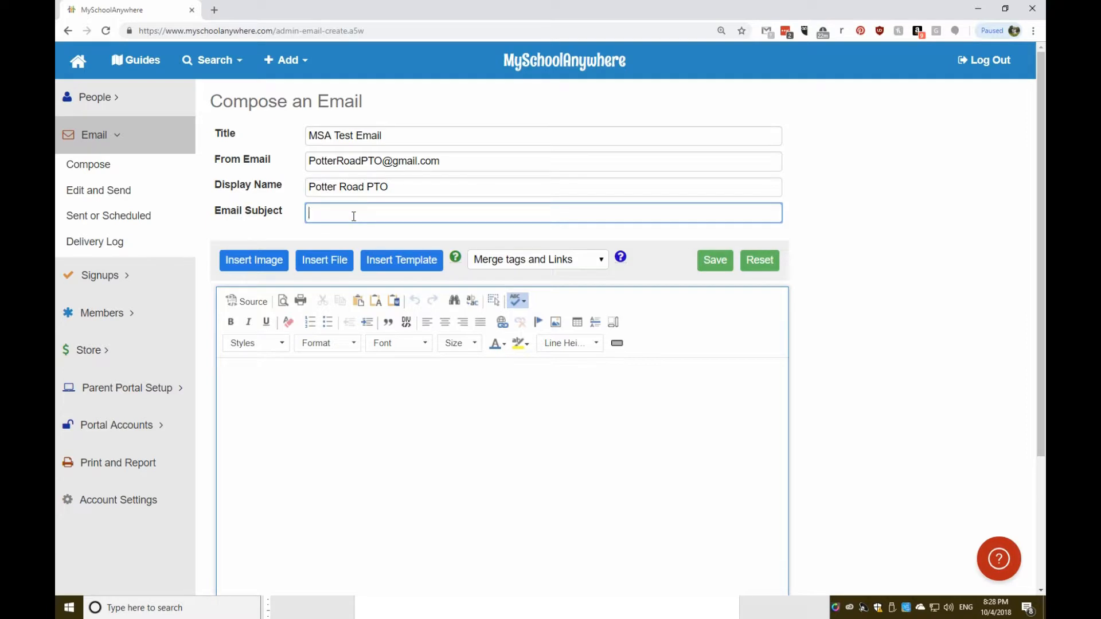
text(This is a test...)
click(390, 425)
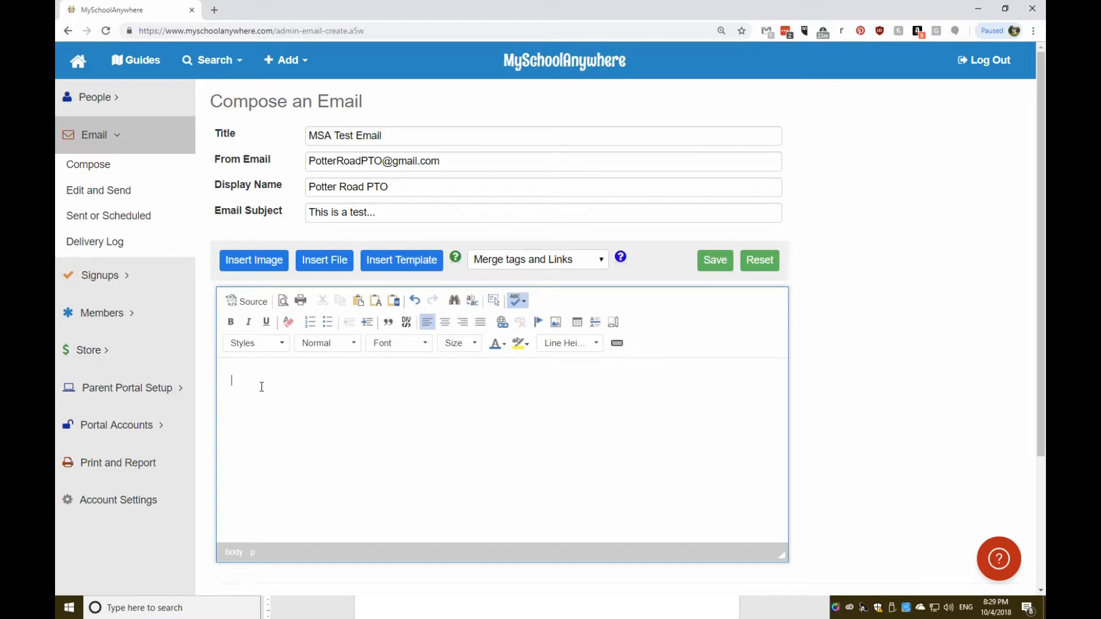
Type Hi! and Oi! in the body and insert the potter road logo image after Hi!
text(Hi!)
key(Return)
text(Oi!)
click(253, 388)
click(255, 262)
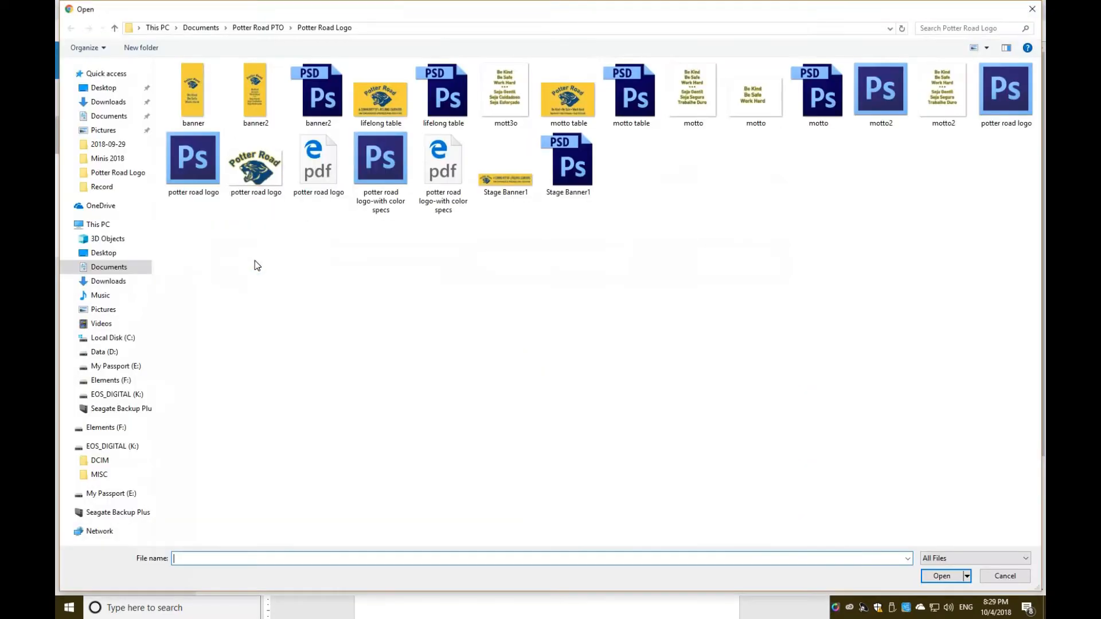
double_click(270, 183)
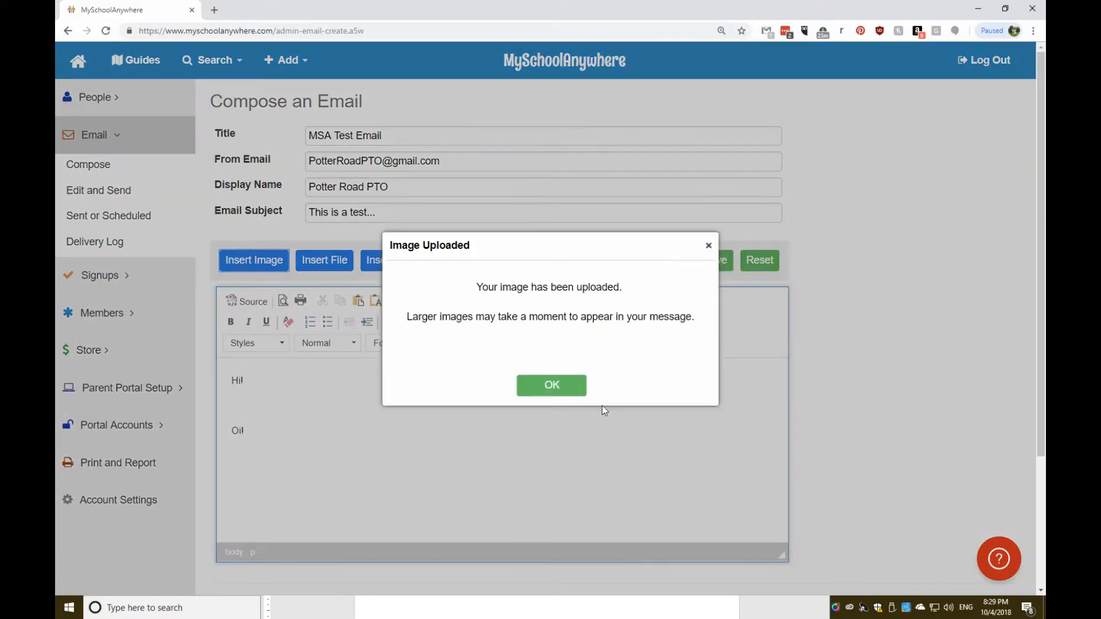
click(565, 385)
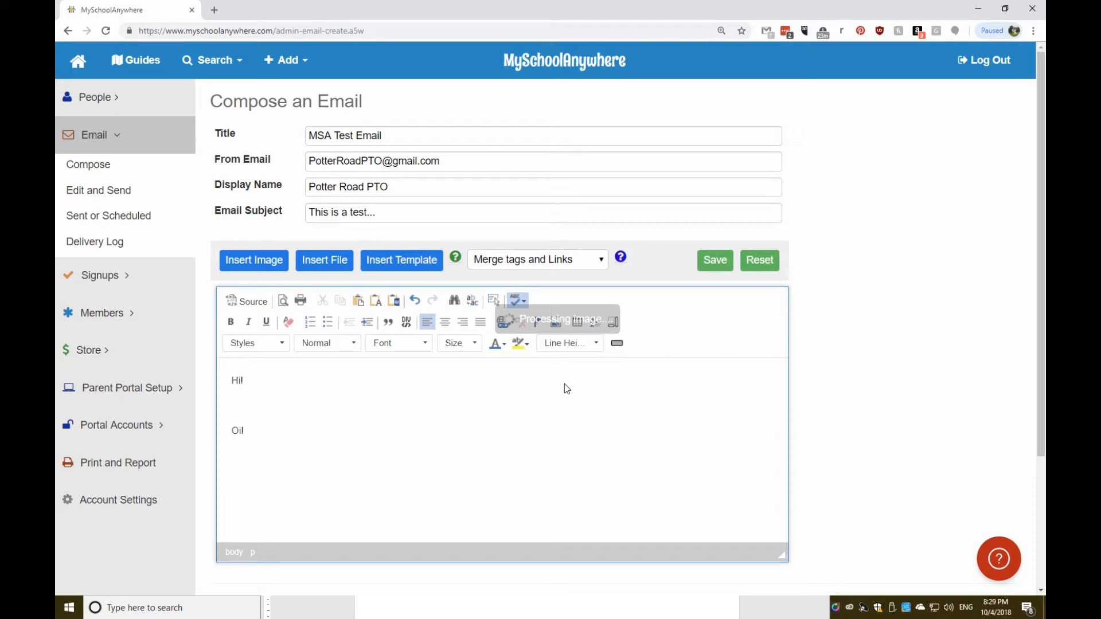
Resize the logo to 120 pixels wide and start a new line below Oi!
scroll(432, 487, down, 5)
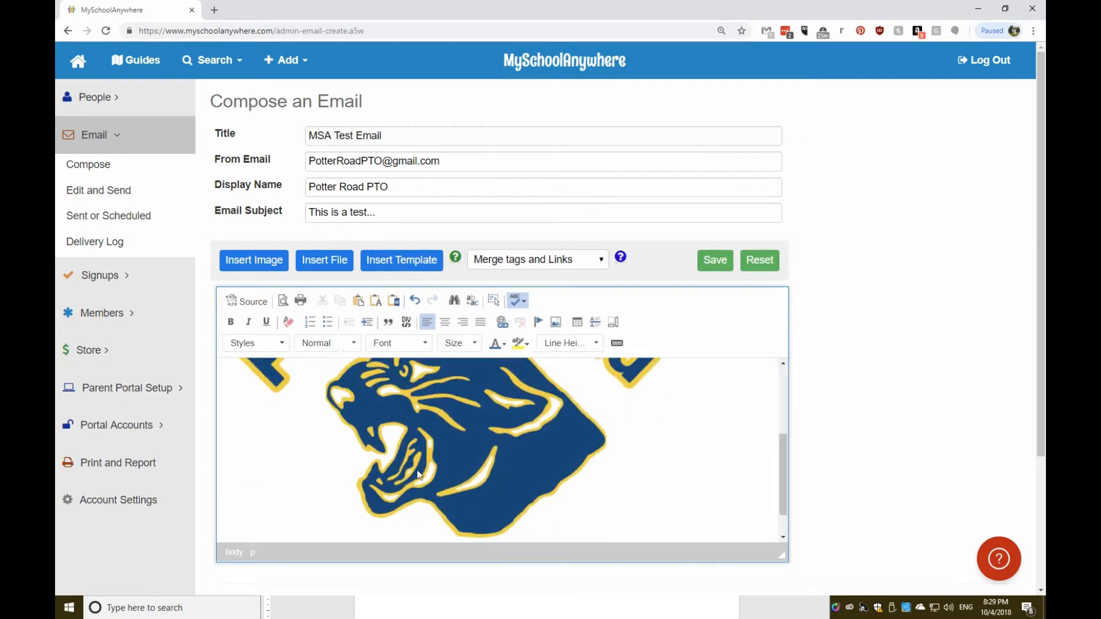
scroll(427, 446, up, 5)
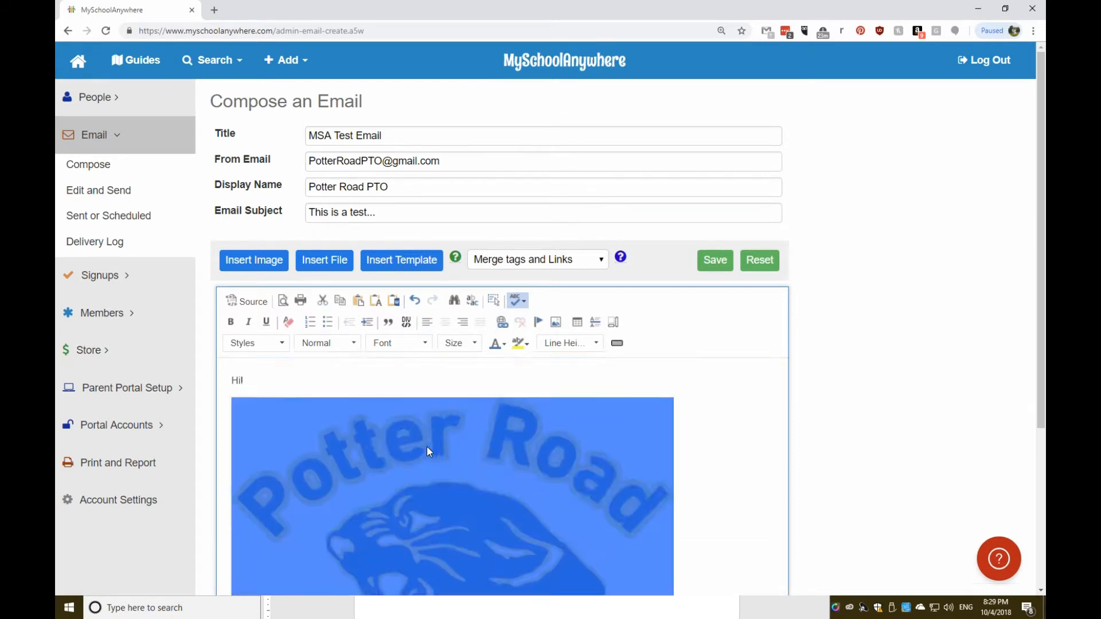
double_click(427, 446)
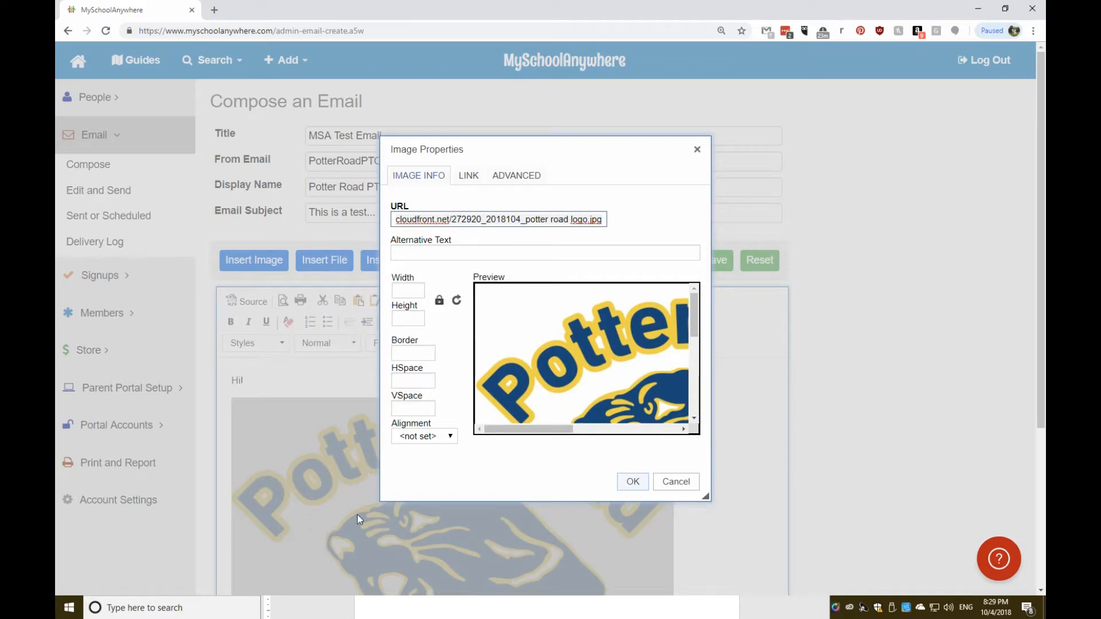
click(416, 289)
text(120)
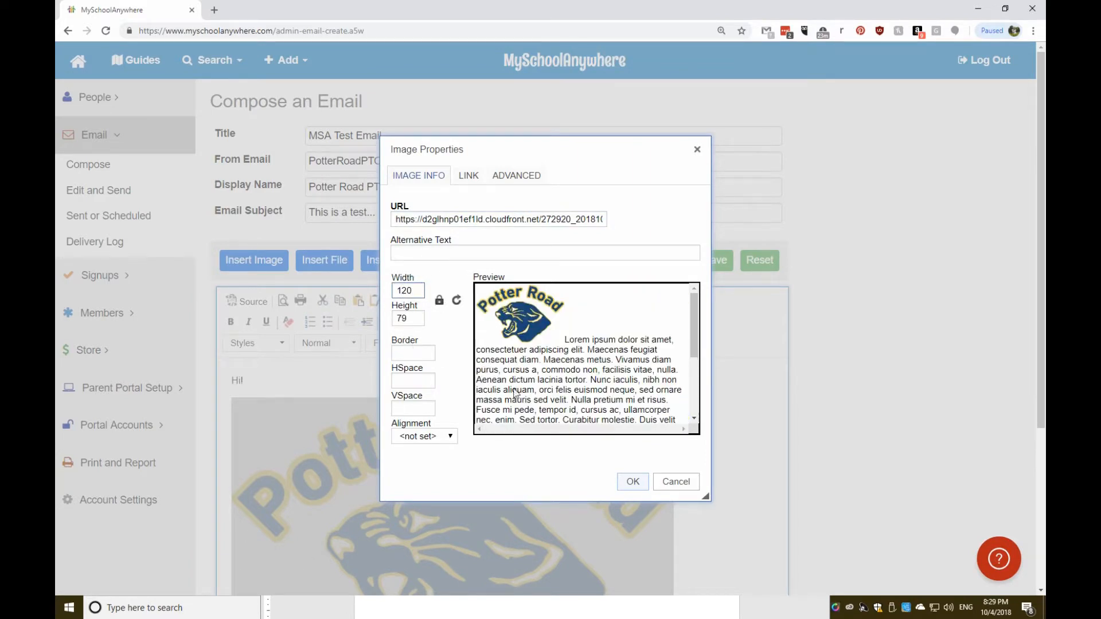
click(635, 483)
click(337, 403)
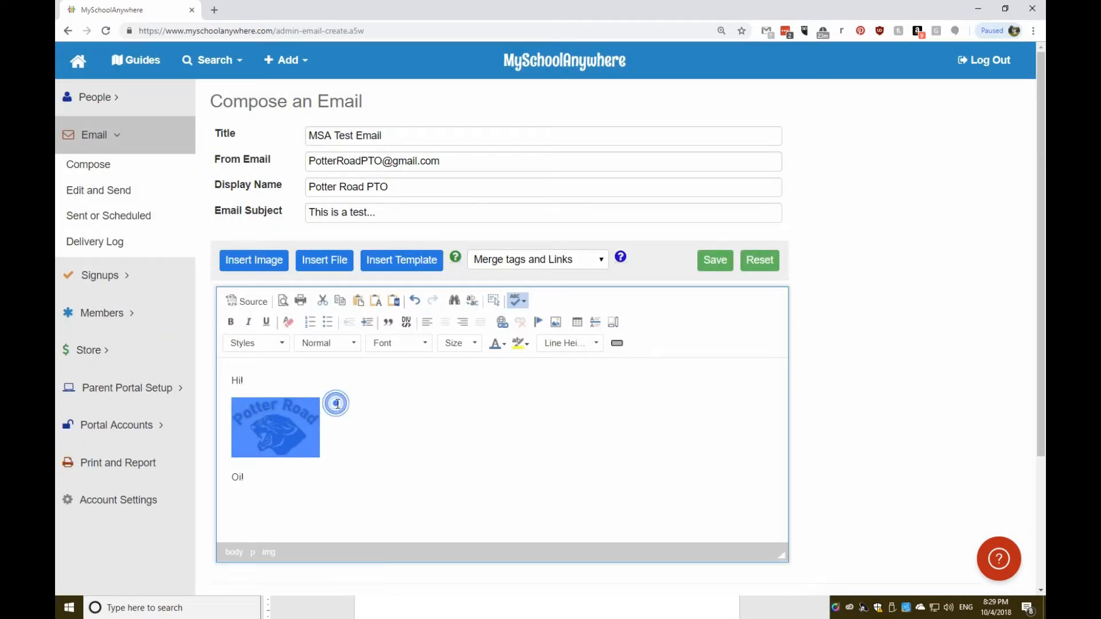
click(337, 434)
click(262, 470)
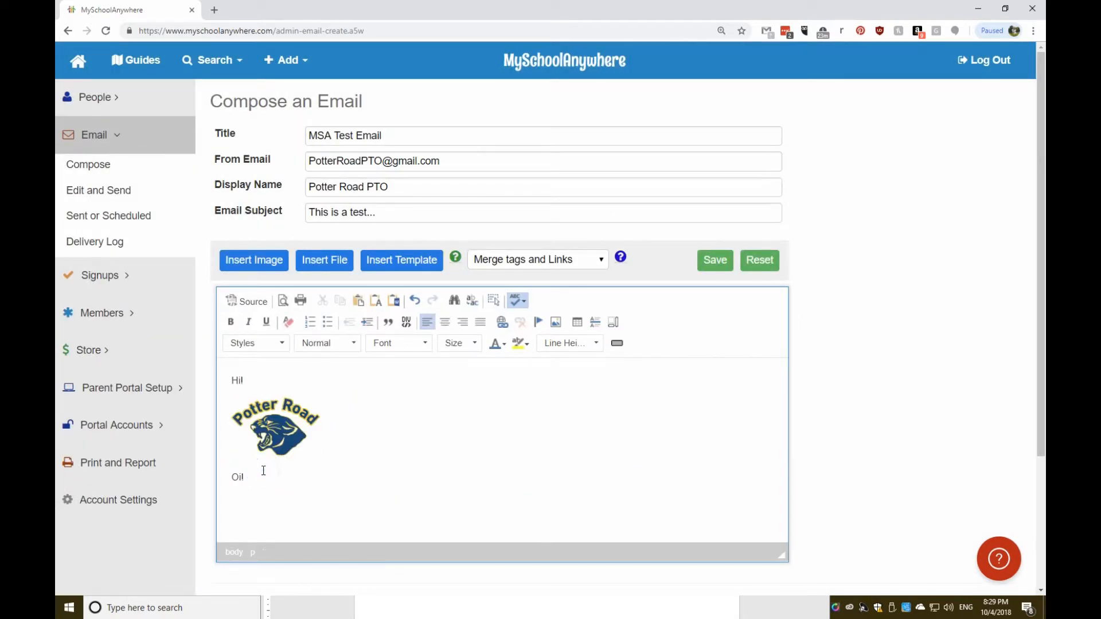
click(245, 499)
key(Return)
Upload the potter road logo PDF and link it below Oi! with the text 'Test File'.
click(310, 265)
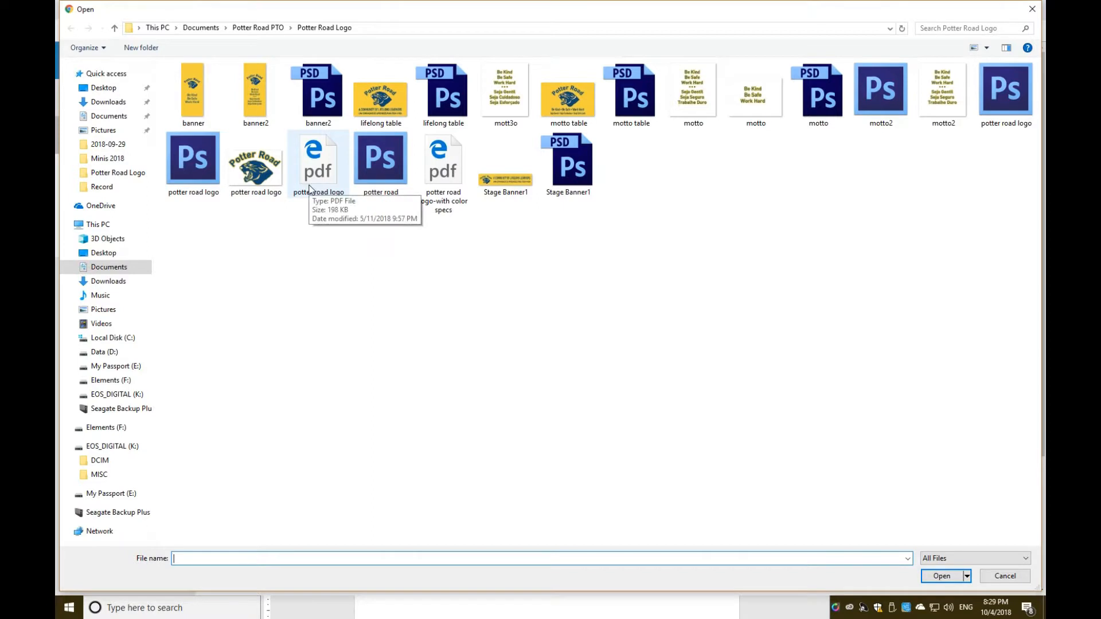
double_click(309, 187)
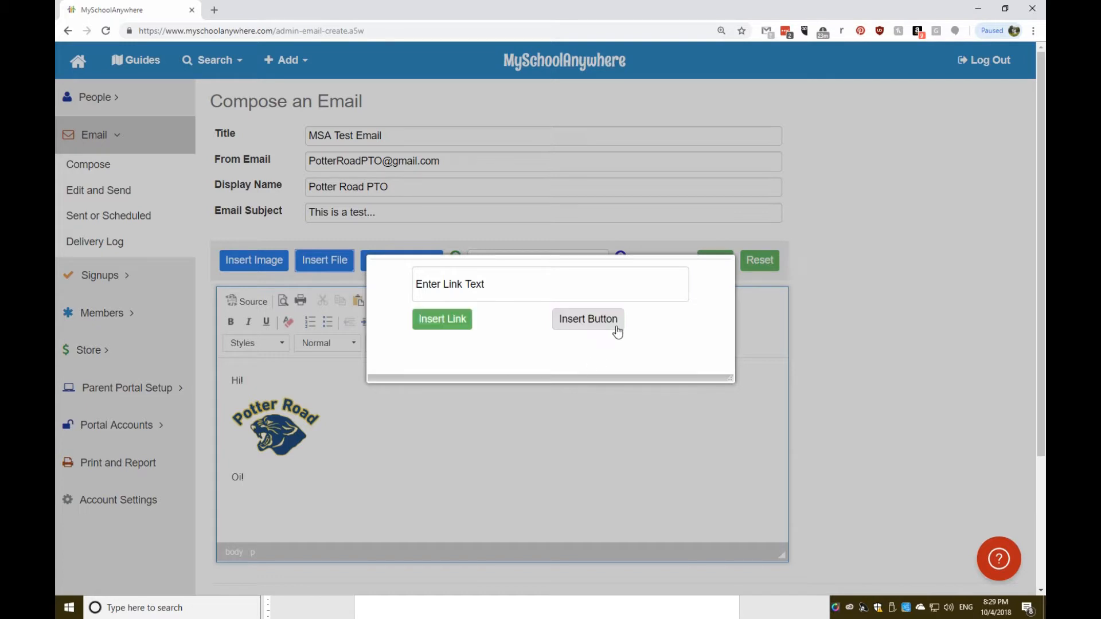
click(495, 282)
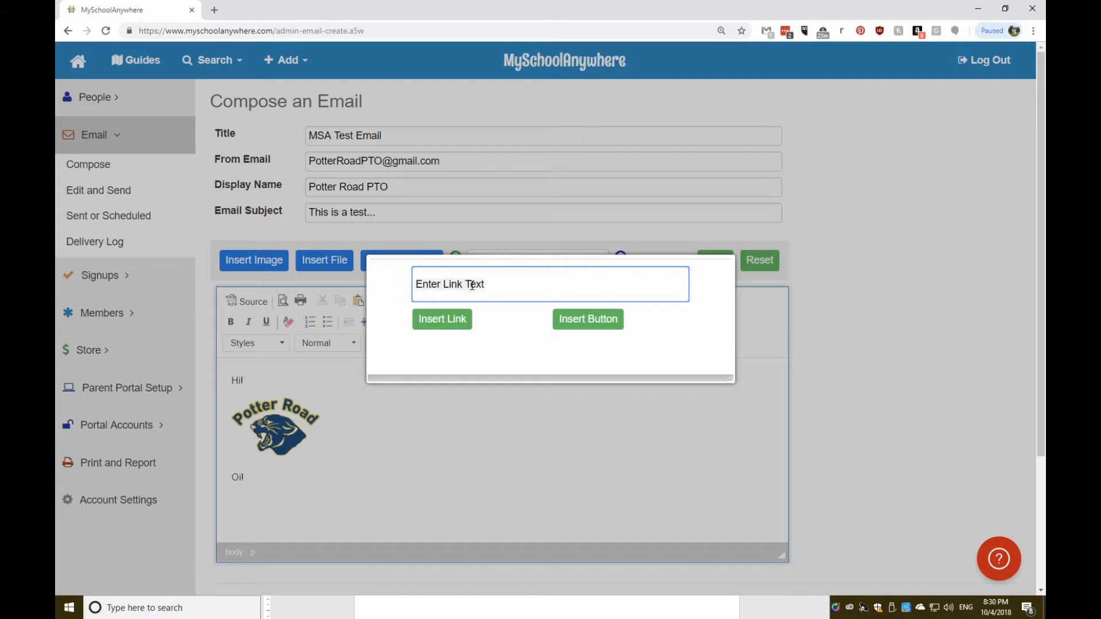
text(Test File)
click(440, 330)
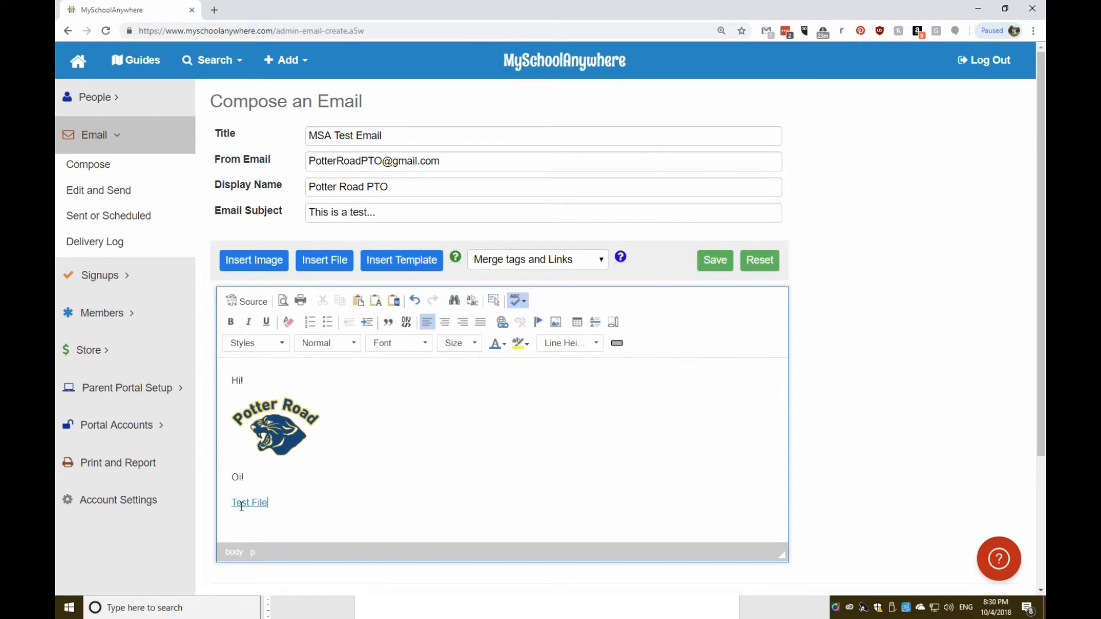
Format the greeting Hi! in Courier New at size 14.
drag(231, 503, 270, 506)
click(333, 512)
drag(232, 380, 332, 381)
click(429, 345)
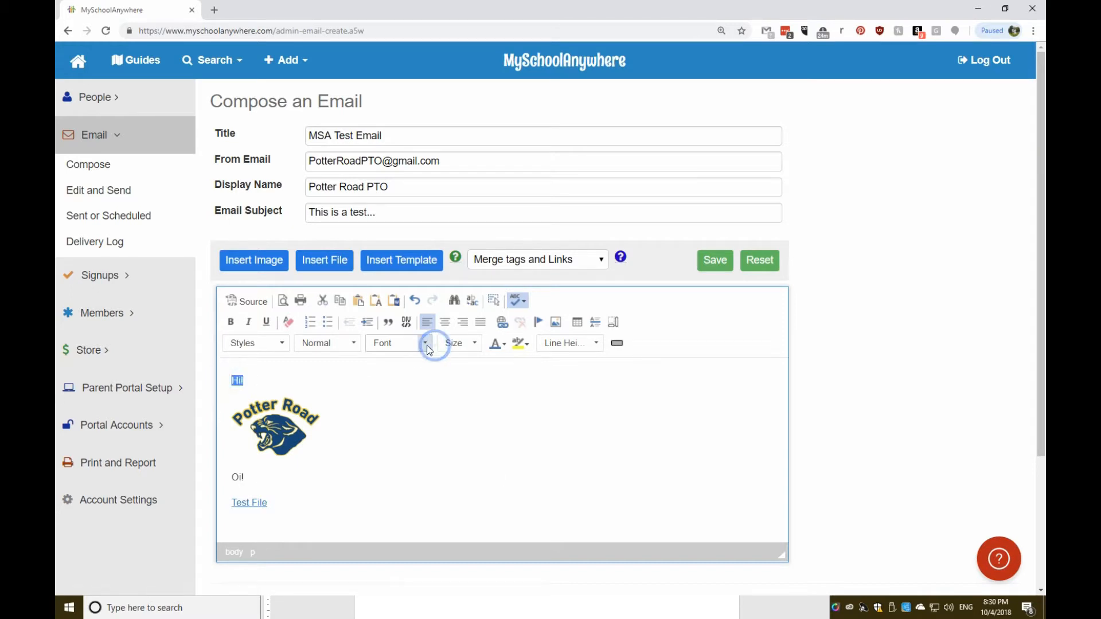
click(422, 396)
click(419, 347)
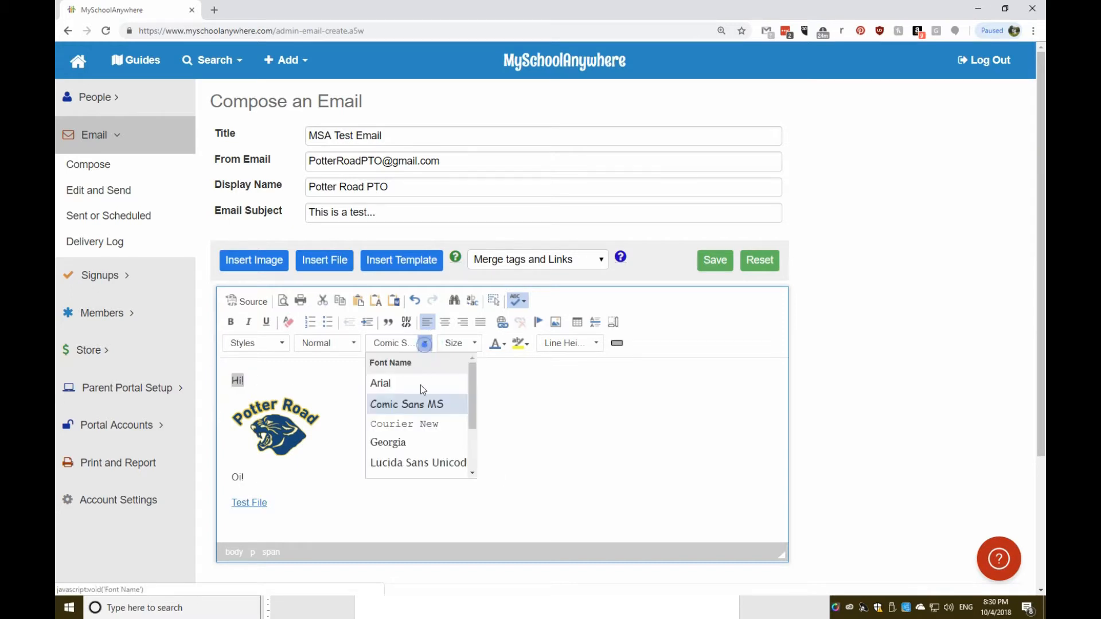
click(420, 422)
click(474, 345)
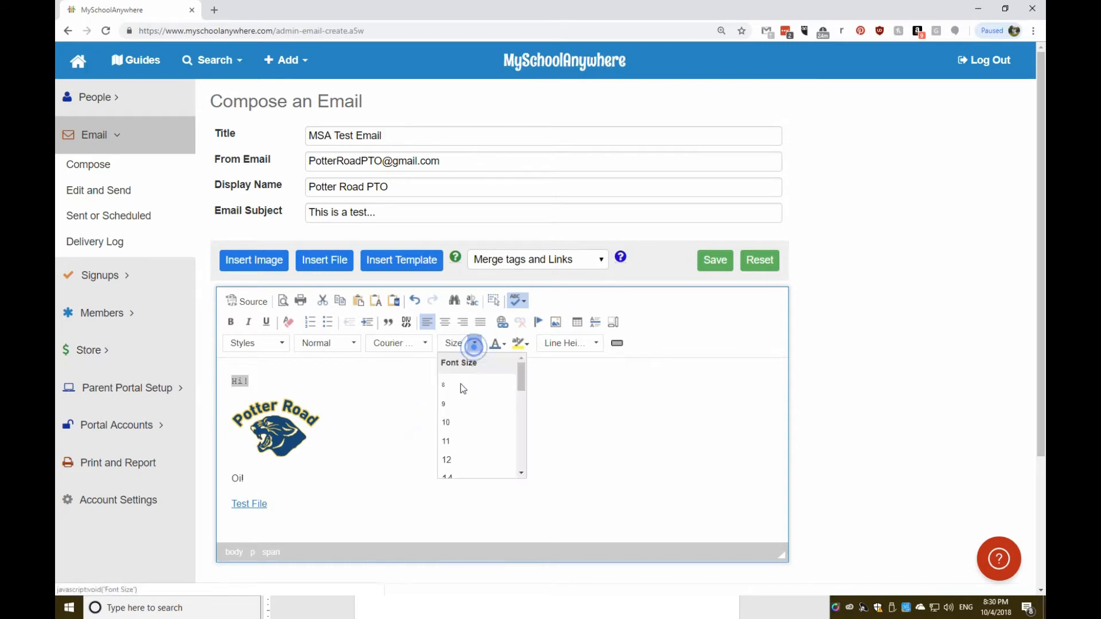
click(463, 471)
Colour the line Oi! green and save the email.
triple_click(278, 478)
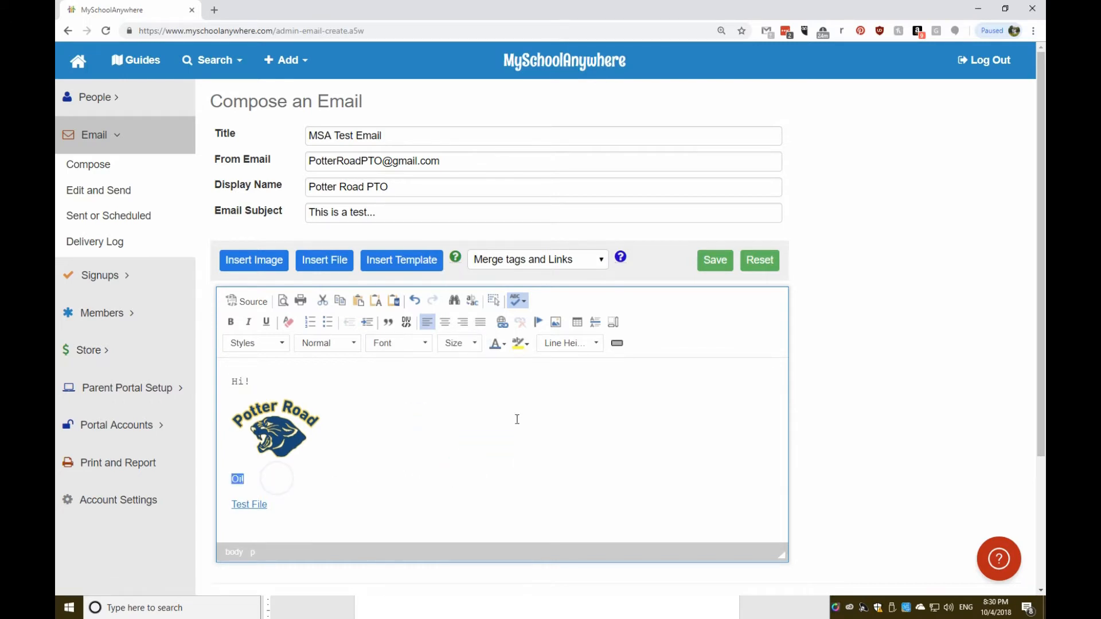
click(504, 344)
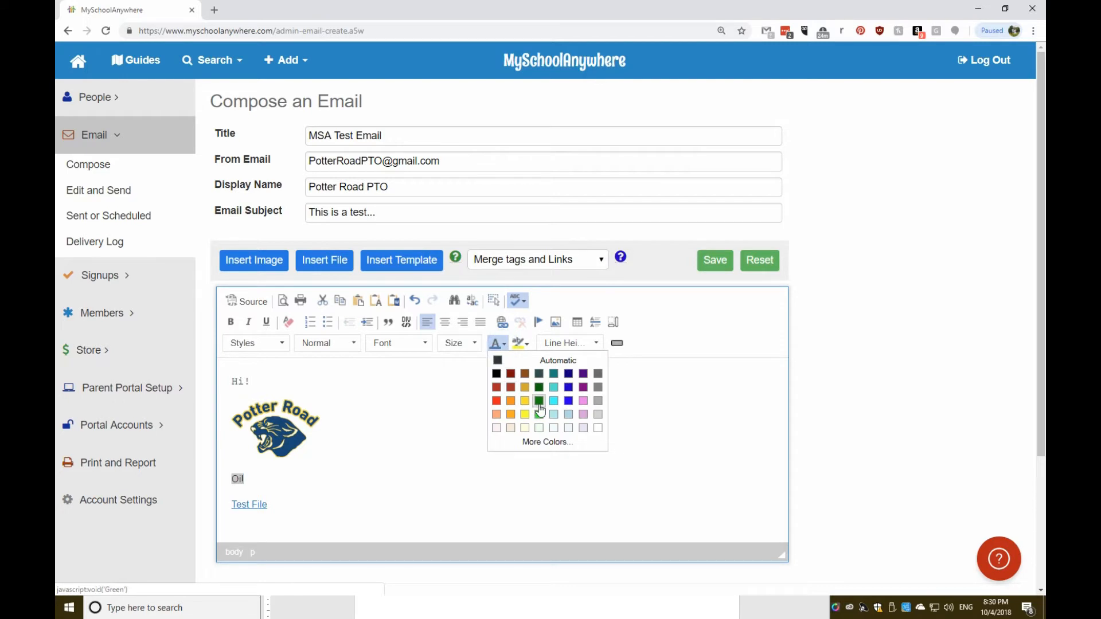
click(539, 402)
click(436, 449)
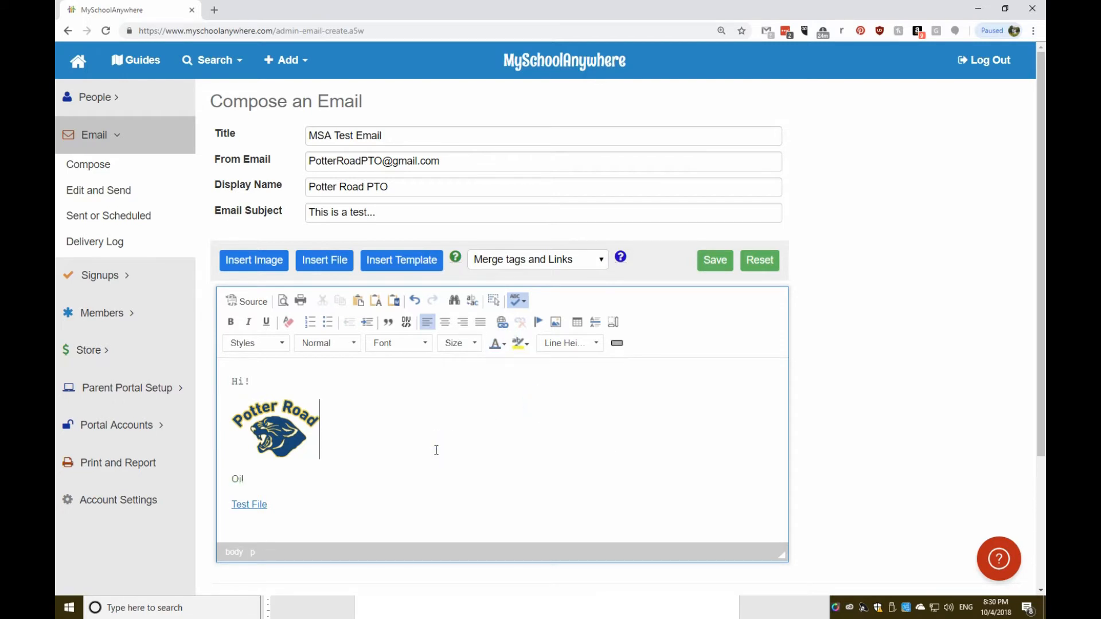
click(351, 516)
click(714, 262)
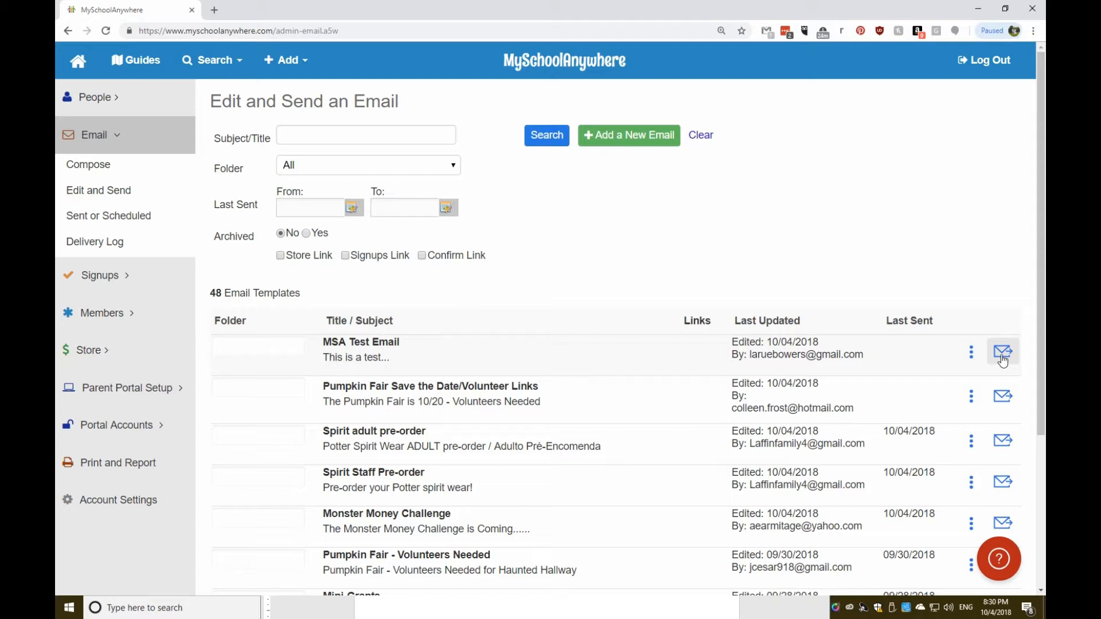
Open the MSA Test Email row's actions menu in the Edit and Send list.
click(1002, 359)
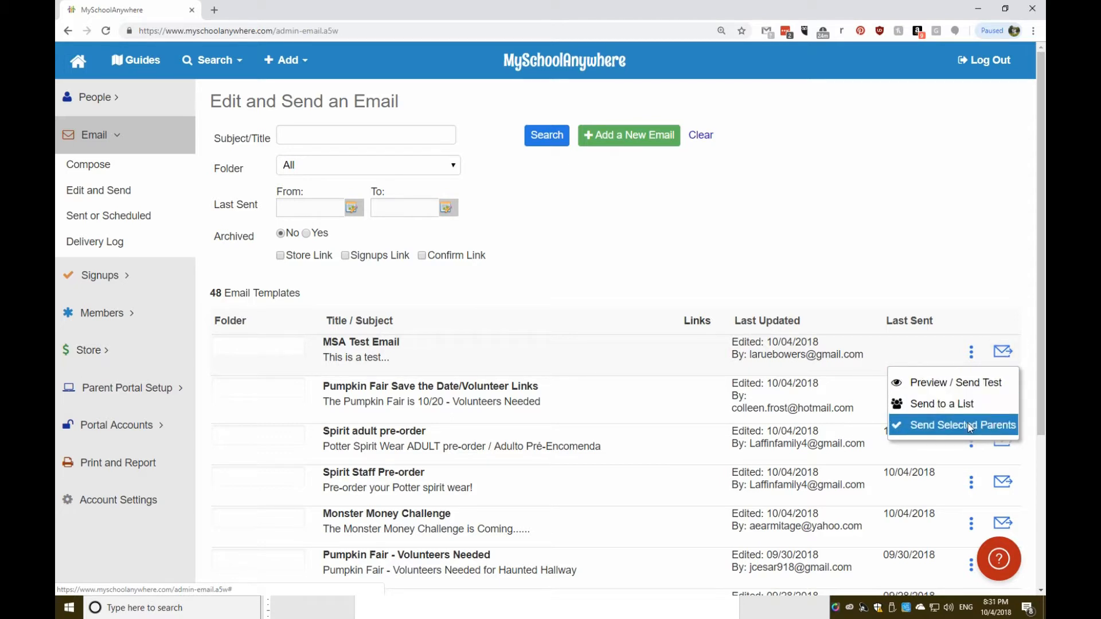
Check the Test File link, then send a test copy to the organisation's own e-mail address.
click(965, 384)
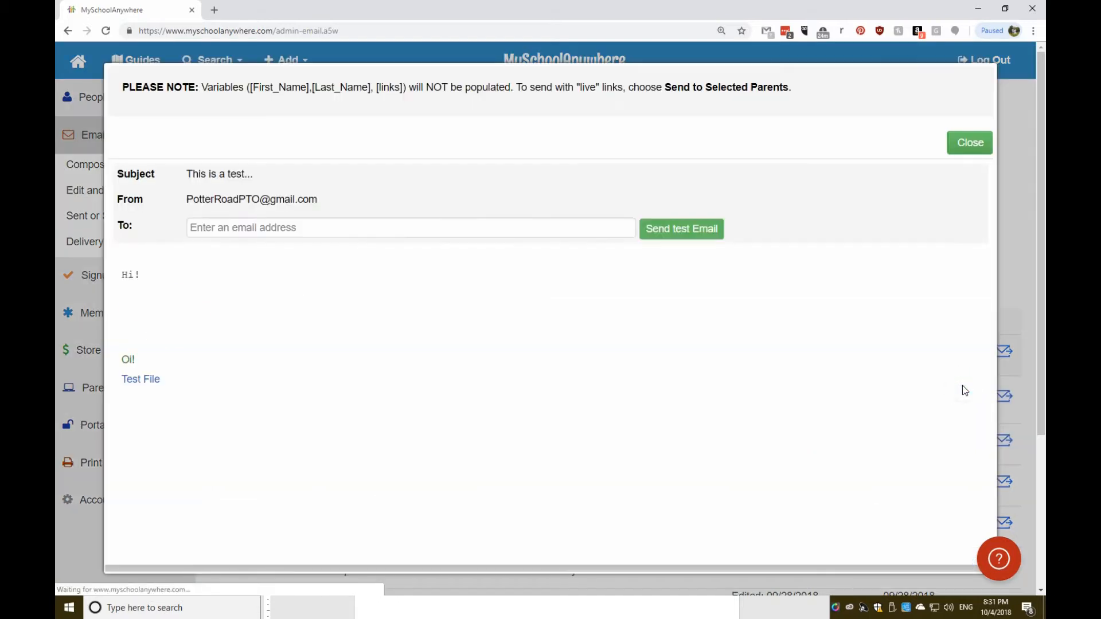
click(386, 230)
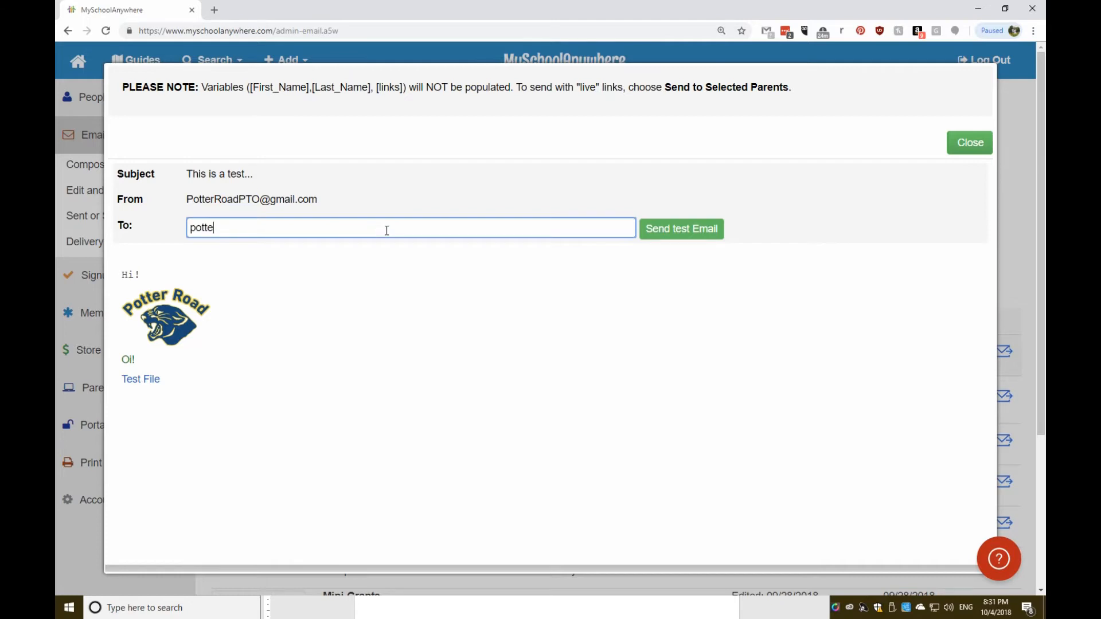
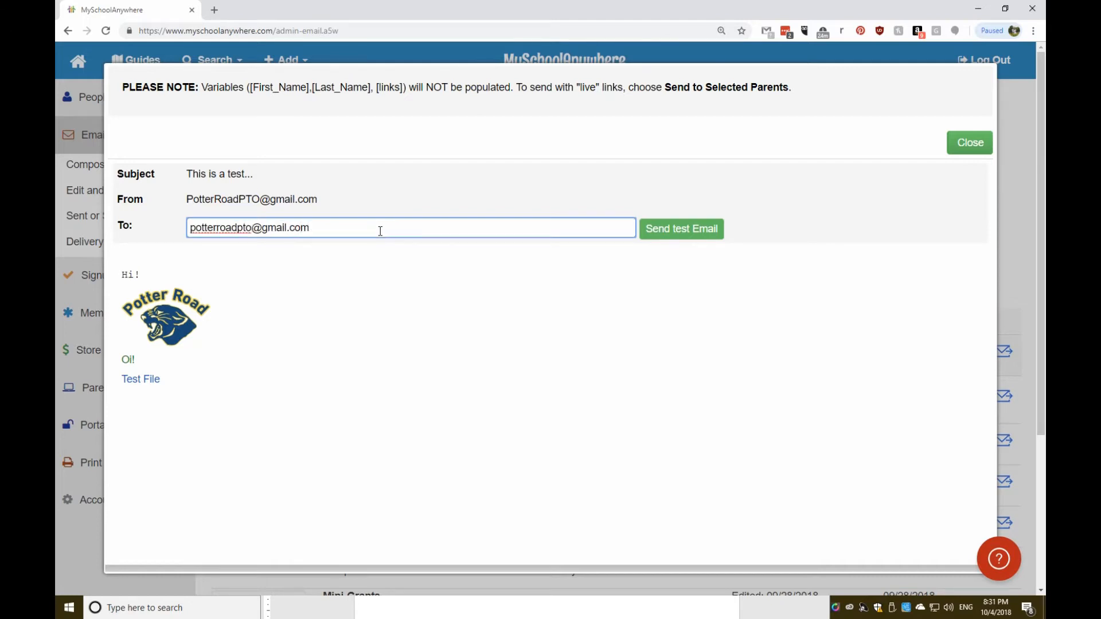
click(141, 379)
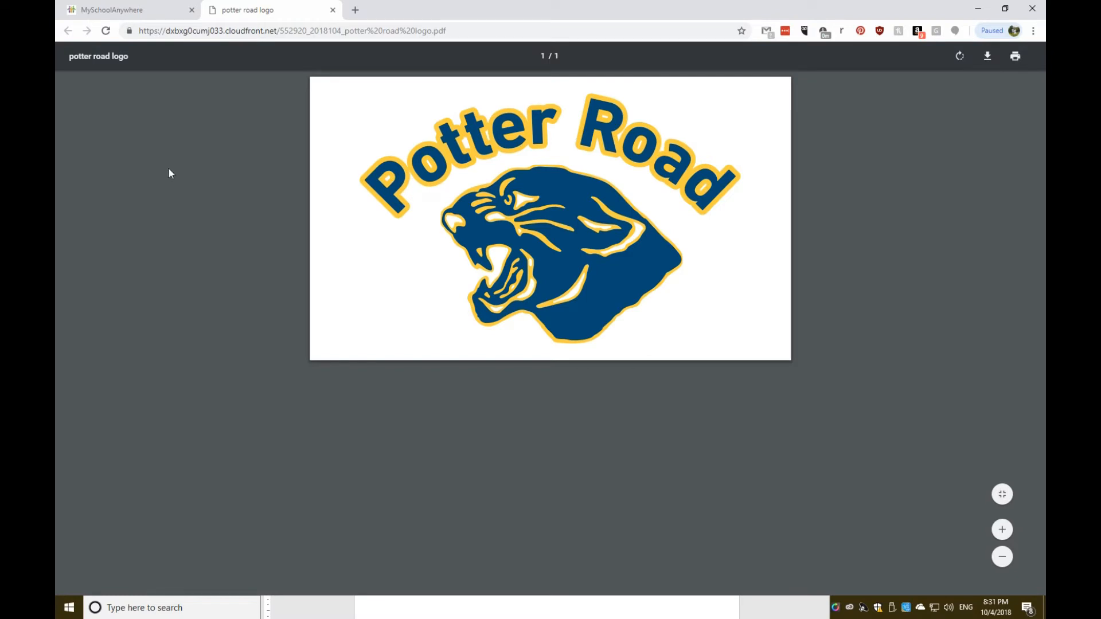
click(127, 13)
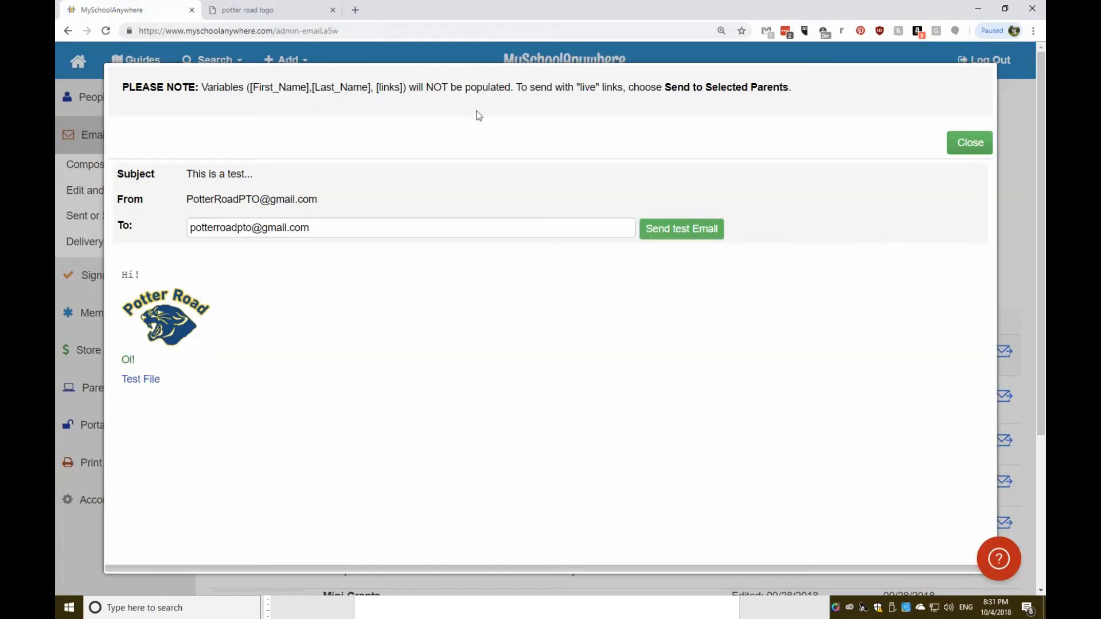
click(678, 229)
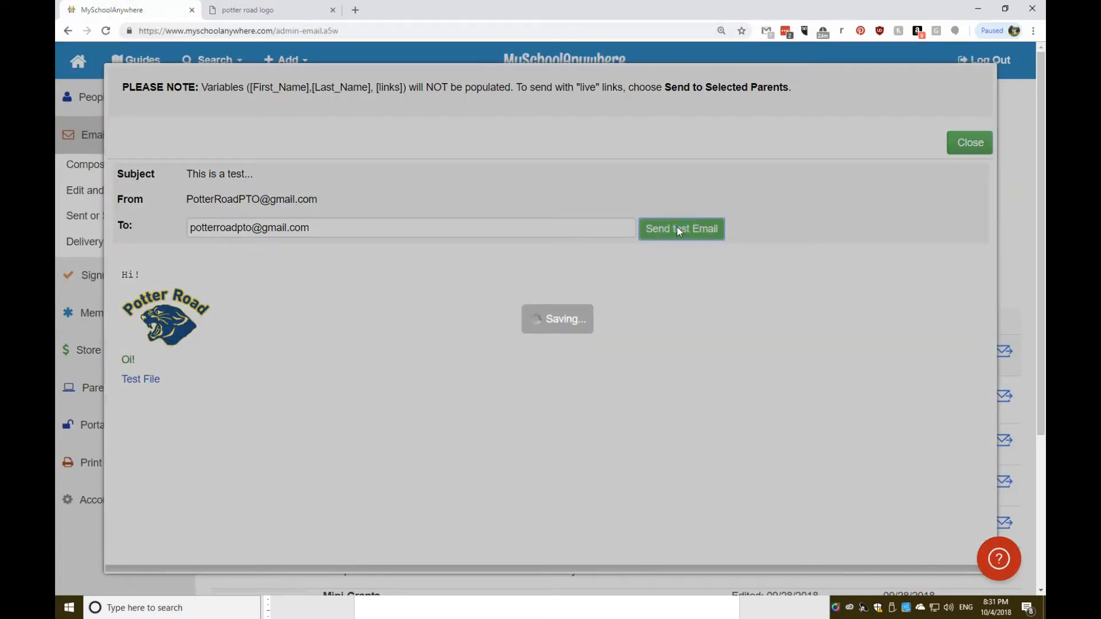
click(568, 376)
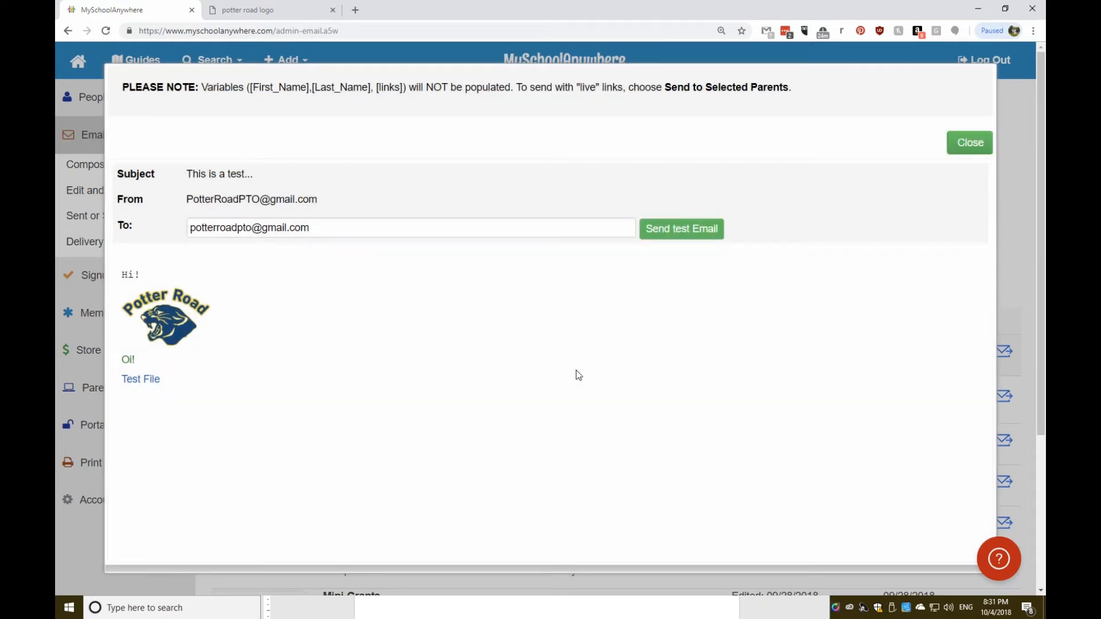
click(969, 142)
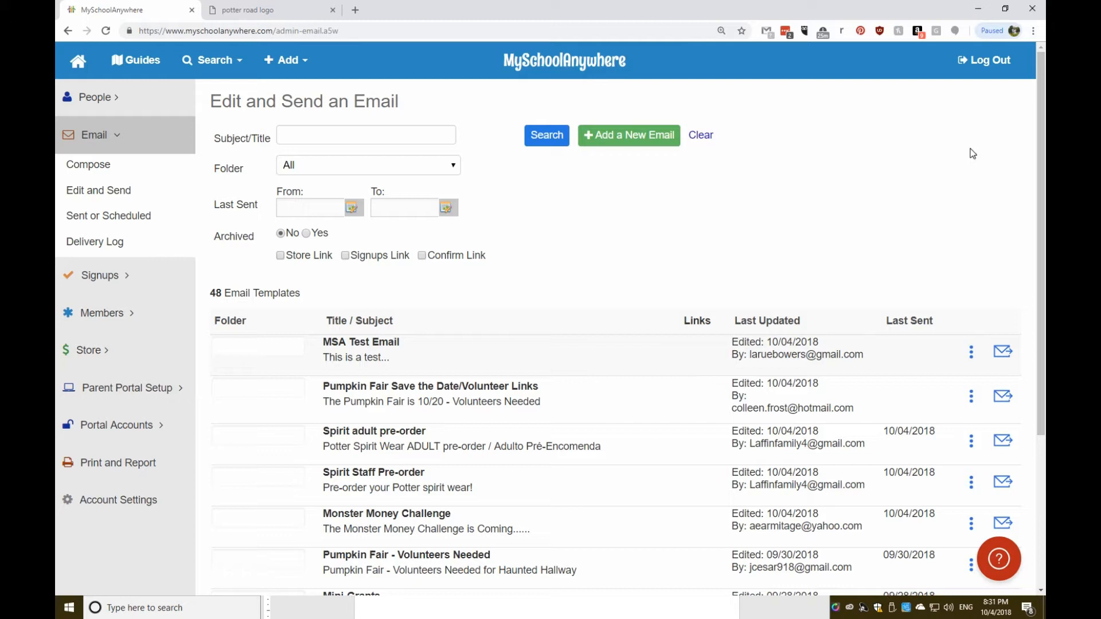
Send to a list: add All Parents By School - Parents only (557 addresses), then review in Step 2.
click(1002, 358)
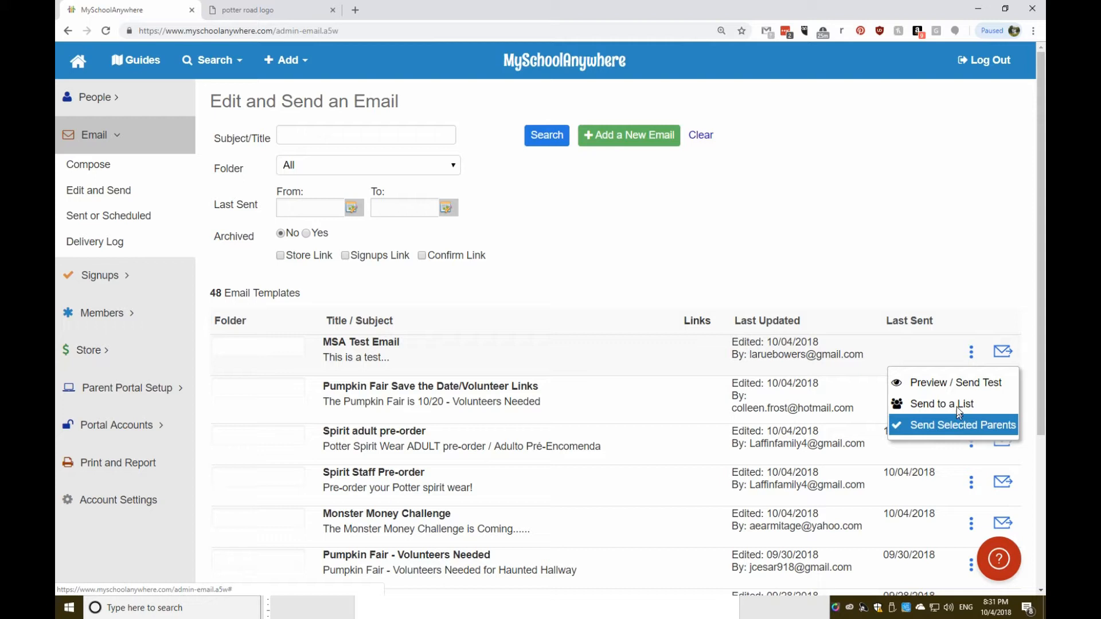
click(955, 406)
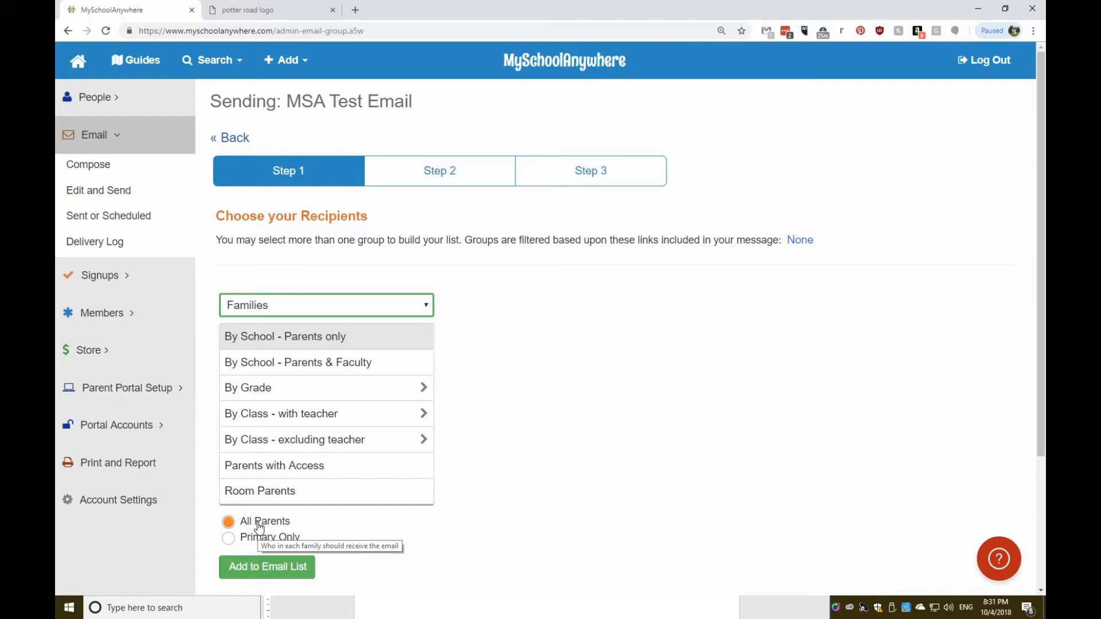
click(228, 522)
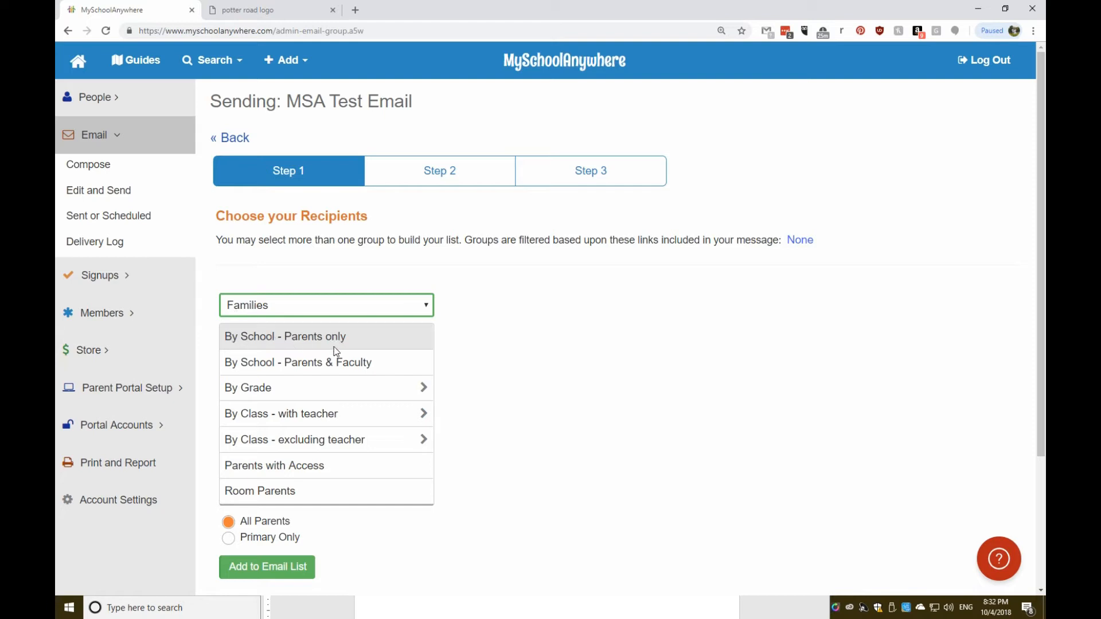
click(268, 568)
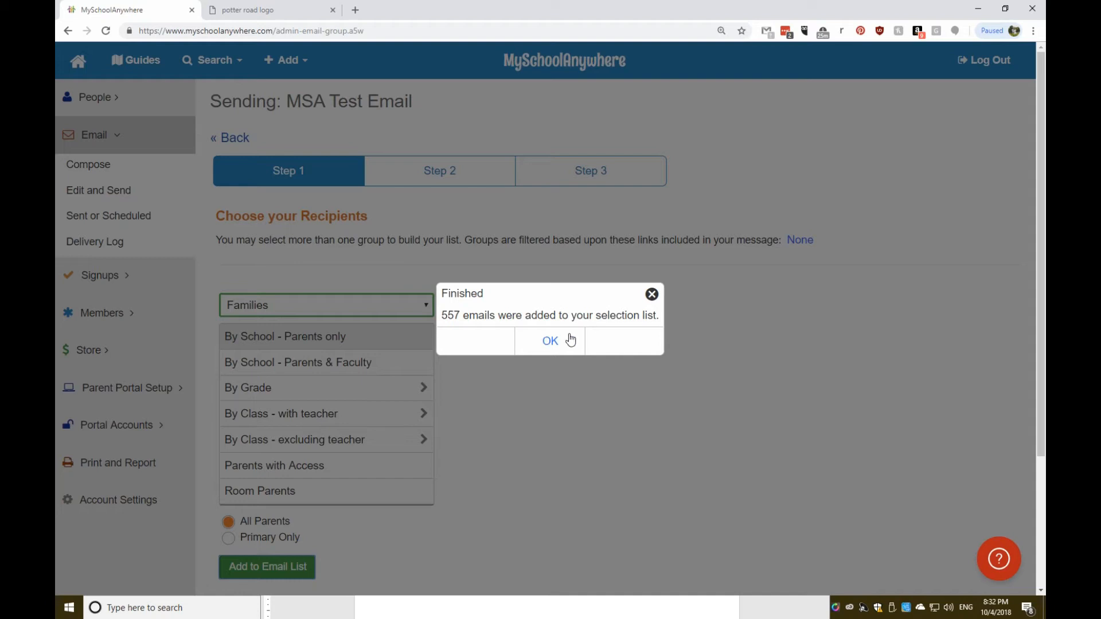
click(550, 342)
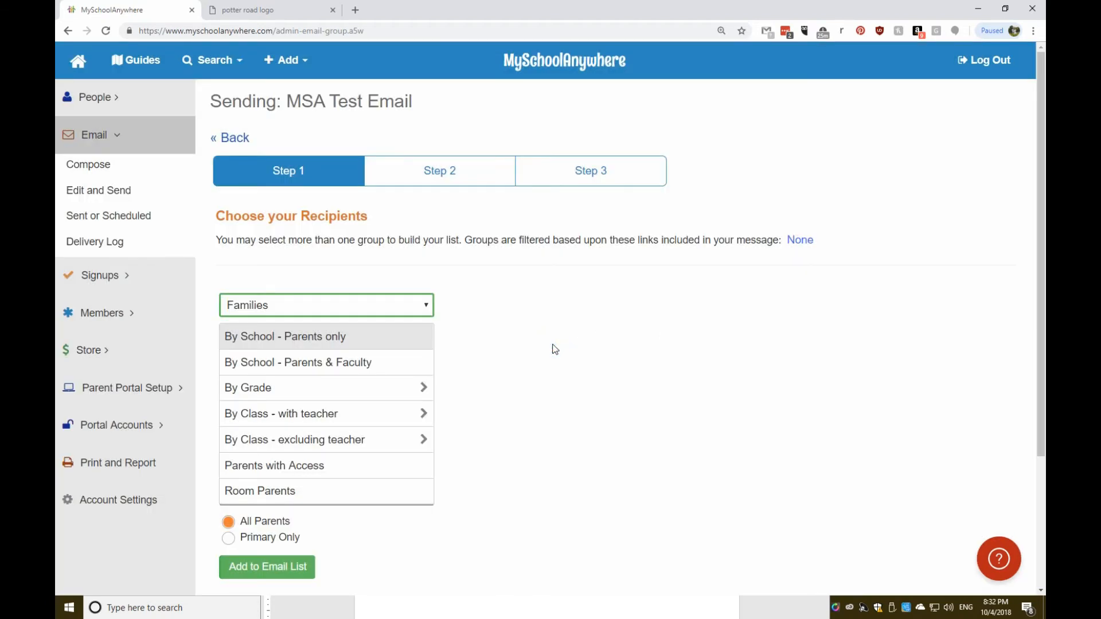
click(449, 181)
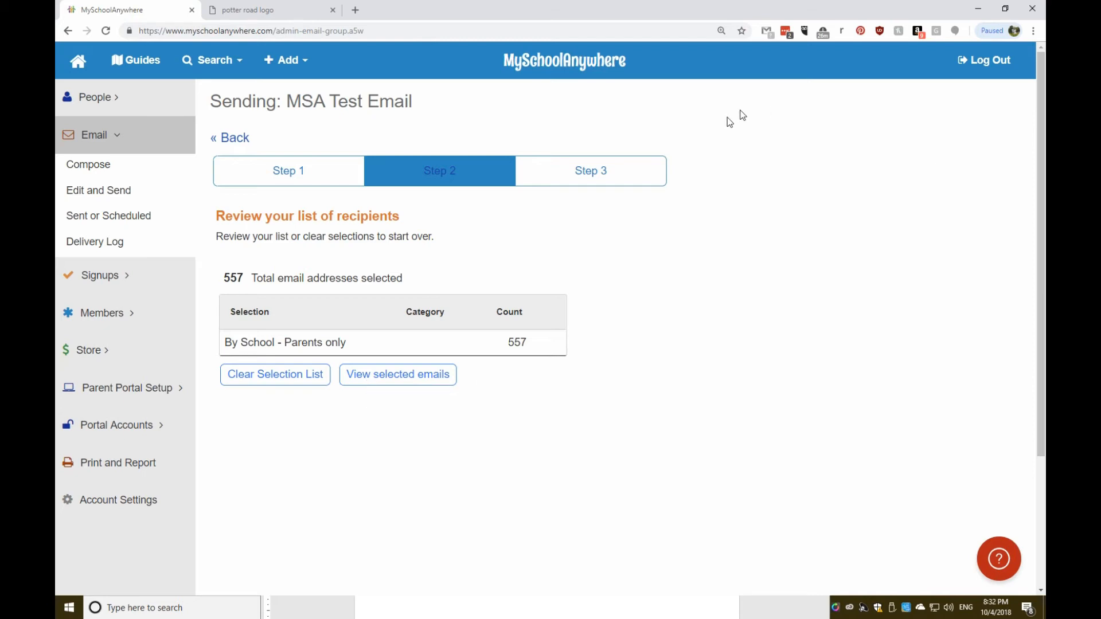
Go to Step 3 and choose Schedule For Later Delivery, leaving the date unset.
click(576, 173)
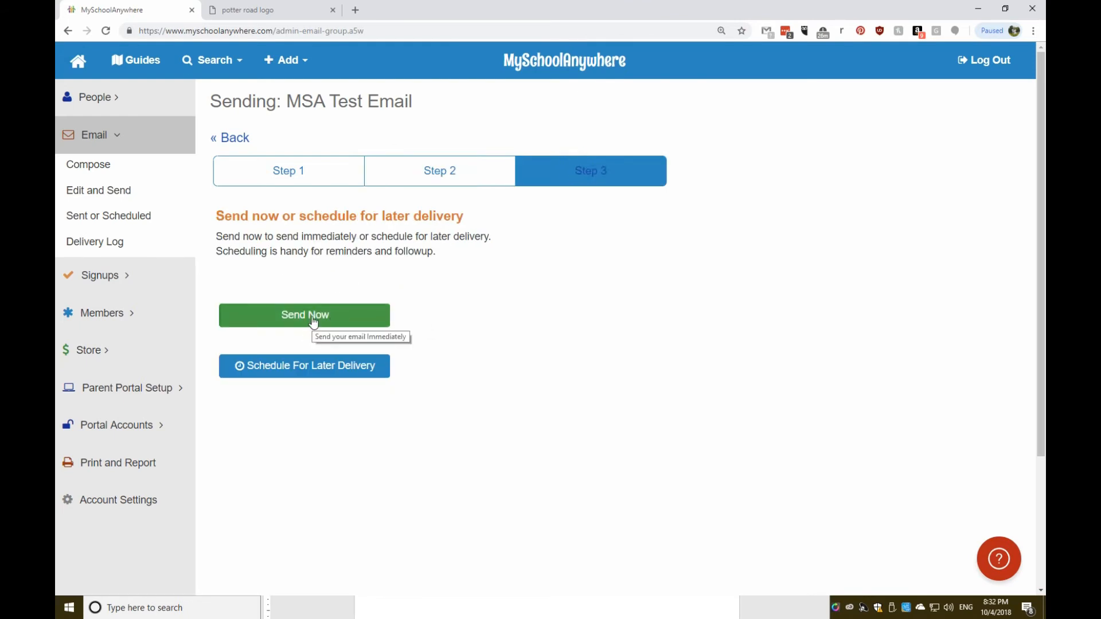
click(315, 371)
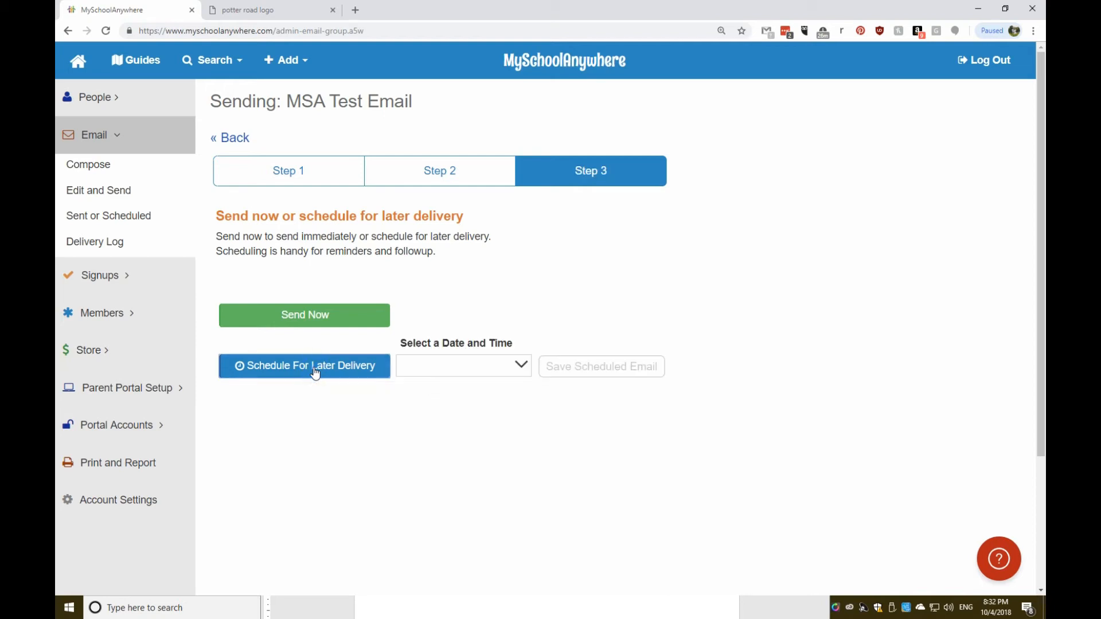
click(522, 368)
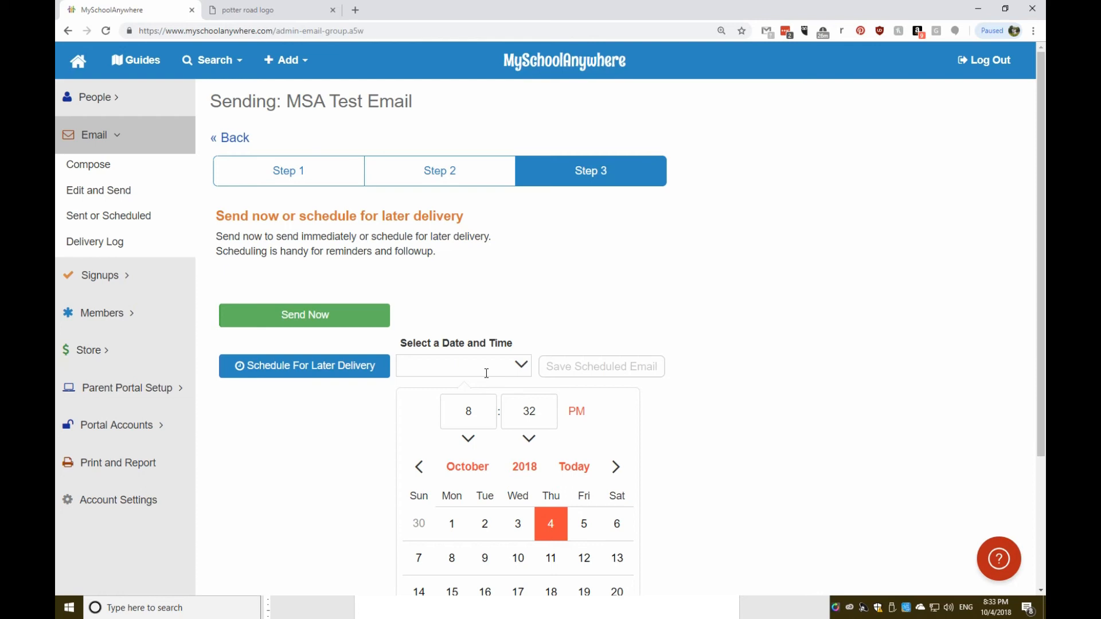
click(667, 462)
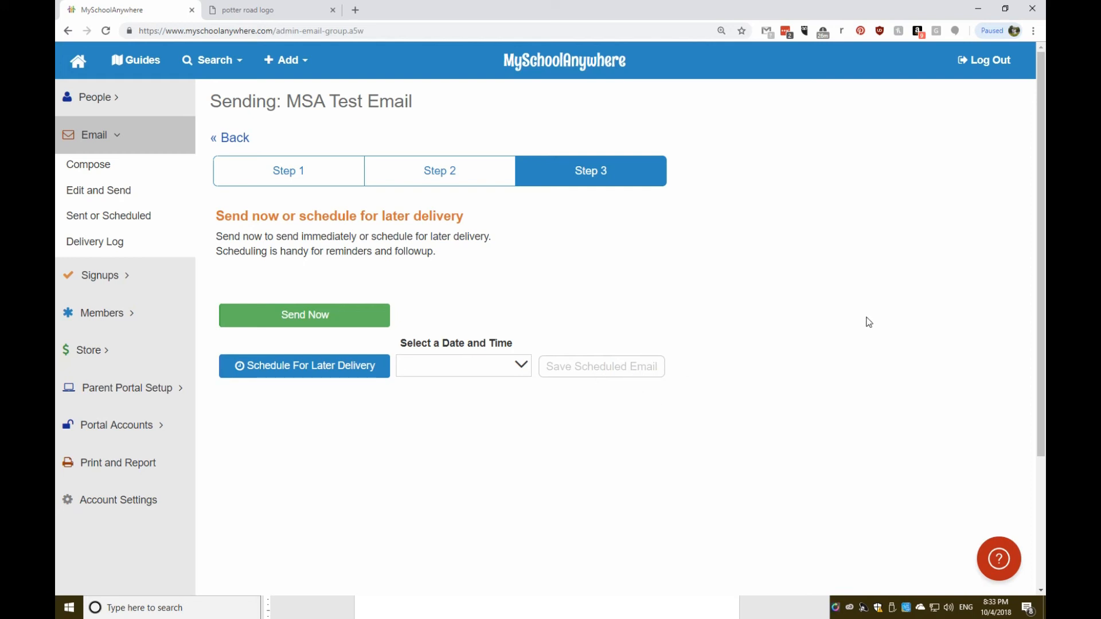
Go back to the Step 1 tab to choose recipients again.
click(307, 164)
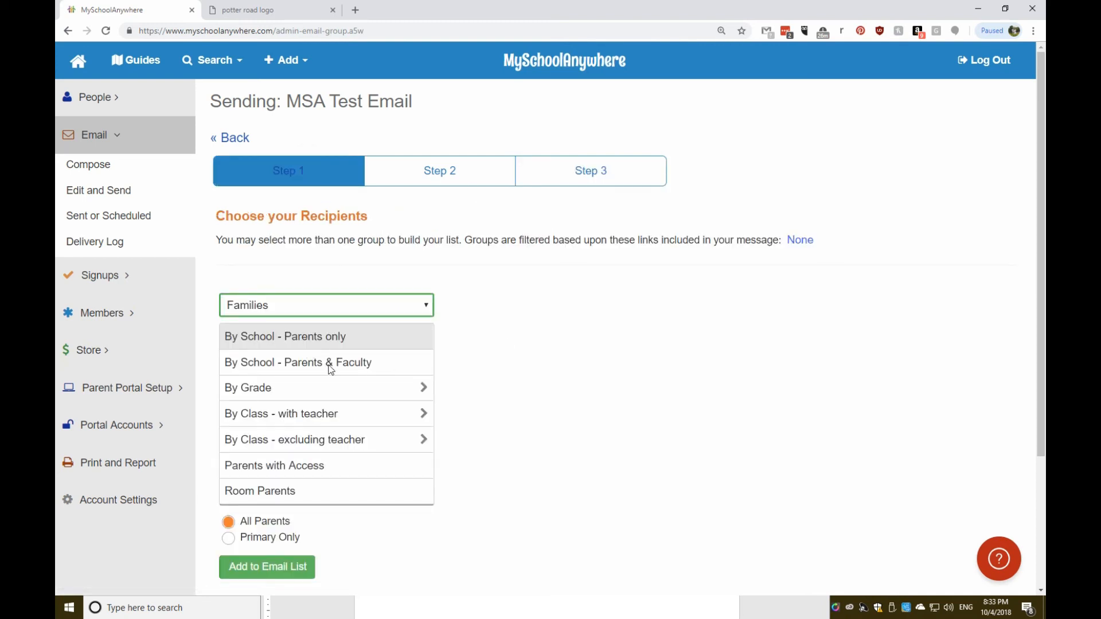